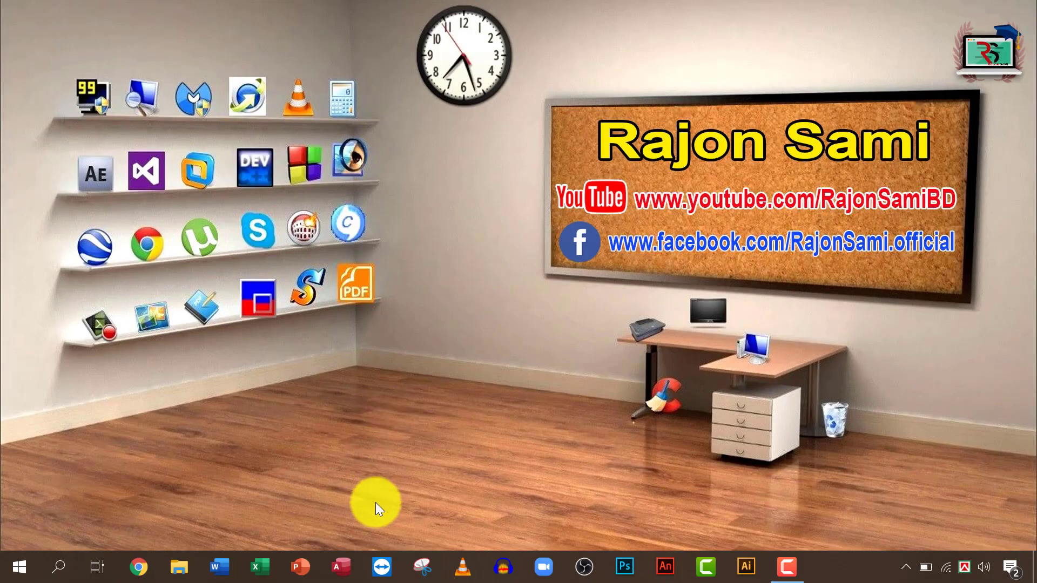
Launch Microsoft Access and create a blank database named OLE Object
{"action": "left_click", "coordinate": [343, 563]}
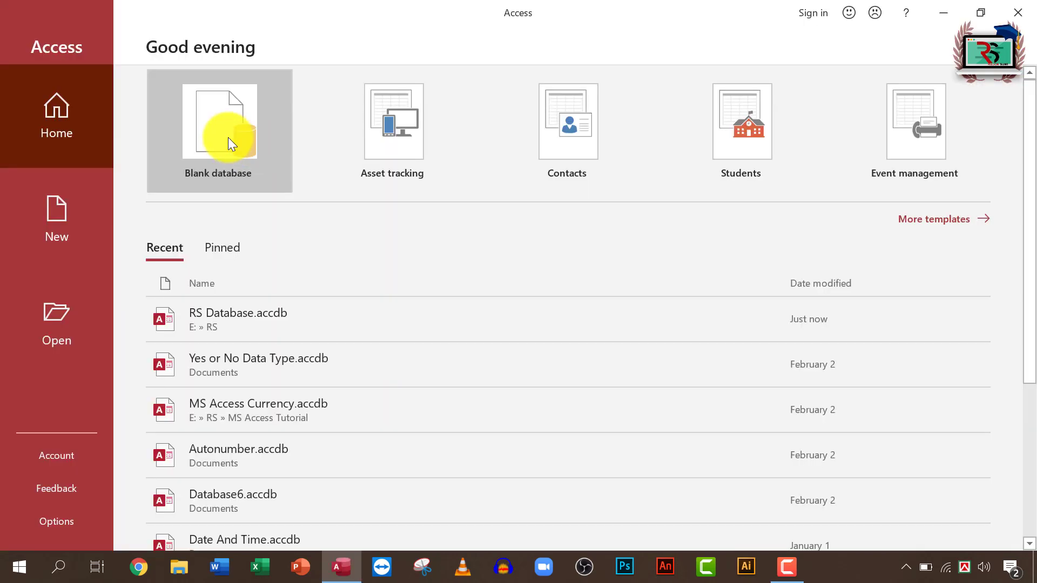
{"action": "left_click", "coordinate": [226, 138]}
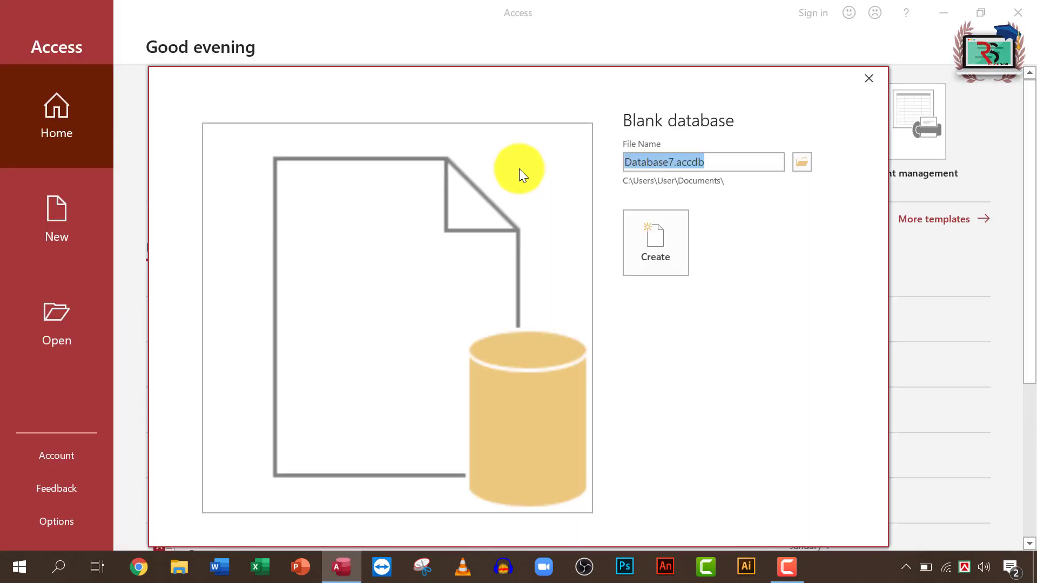
{"action": "type", "text": "OLE Object"}
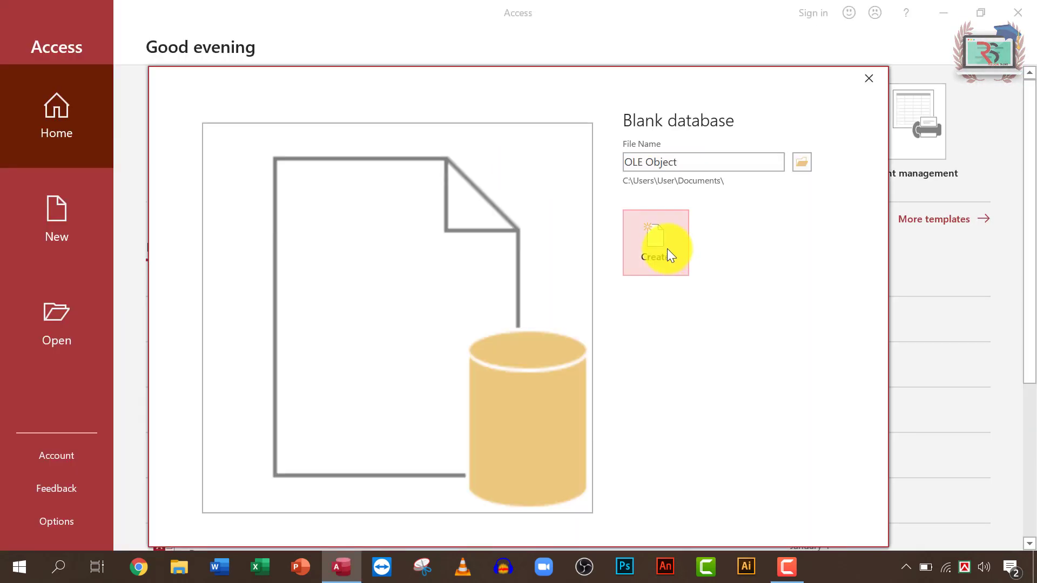
{"action": "left_click", "coordinate": [666, 249]}
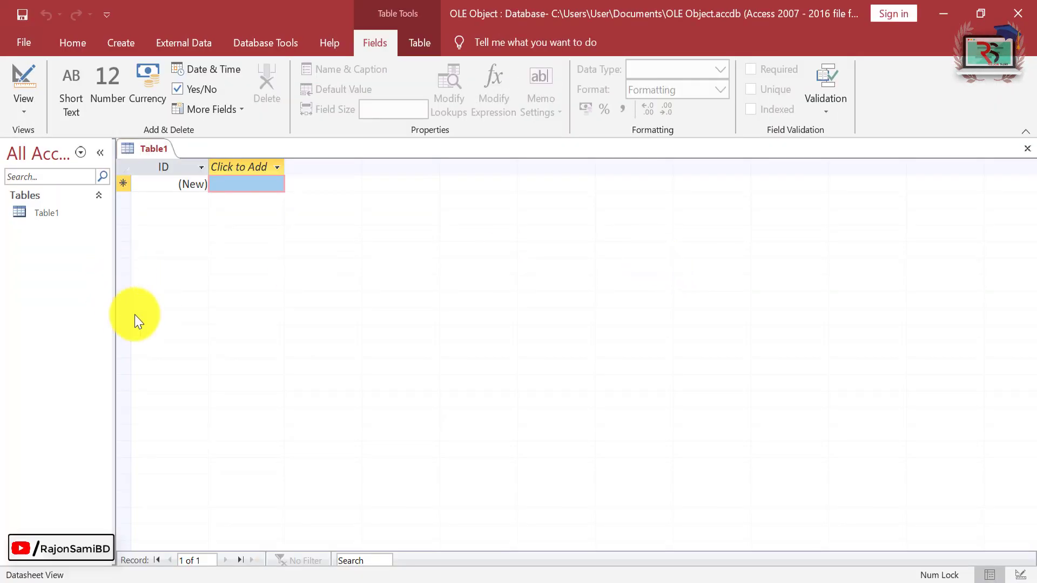
Switch the new table to Design View, saving it as Table1
{"action": "left_click", "coordinate": [31, 111]}
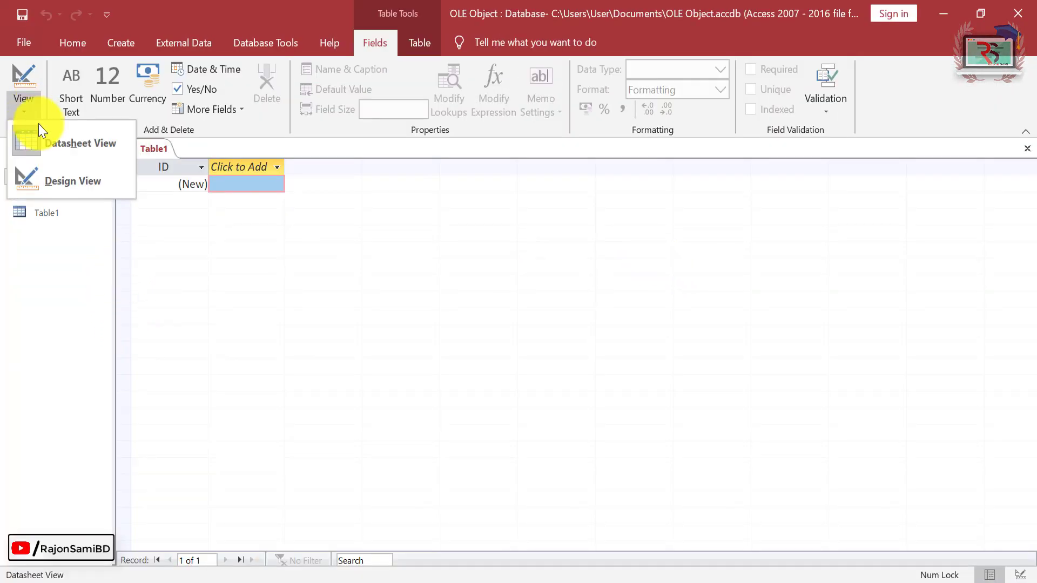
{"action": "left_click", "coordinate": [93, 181]}
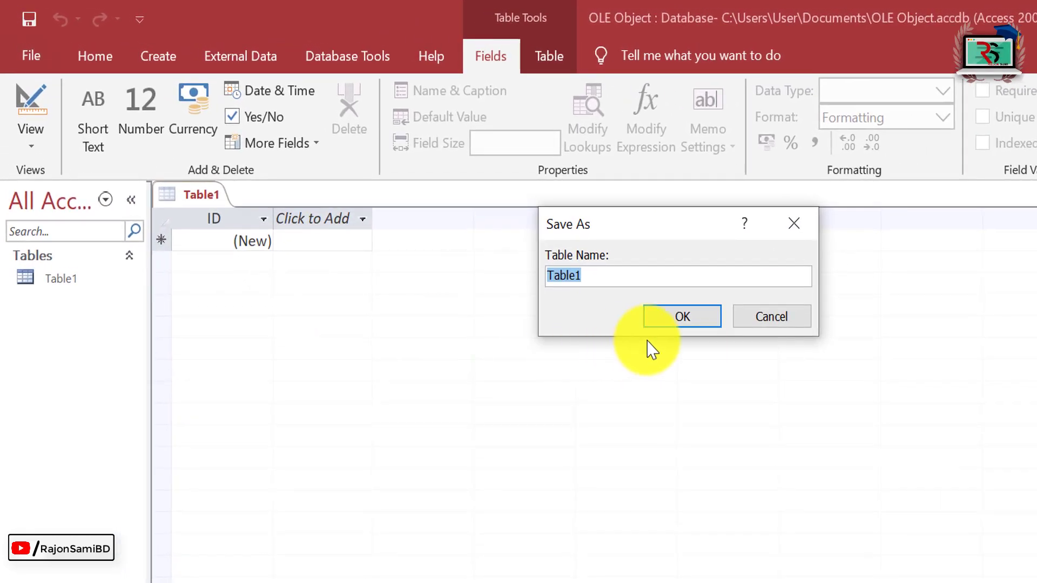
{"action": "left_click", "coordinate": [680, 319]}
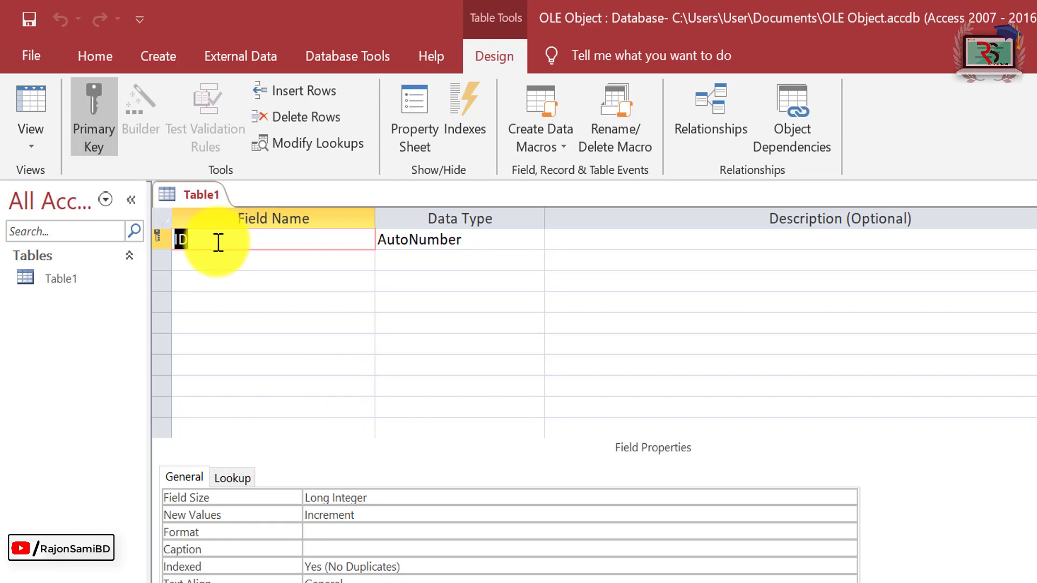
Rename the ID field as ID Number and add the fields Name, Department and Attachment below it
{"action": "type", "text": "ID Number"}
{"action": "key", "text": "Tab"}
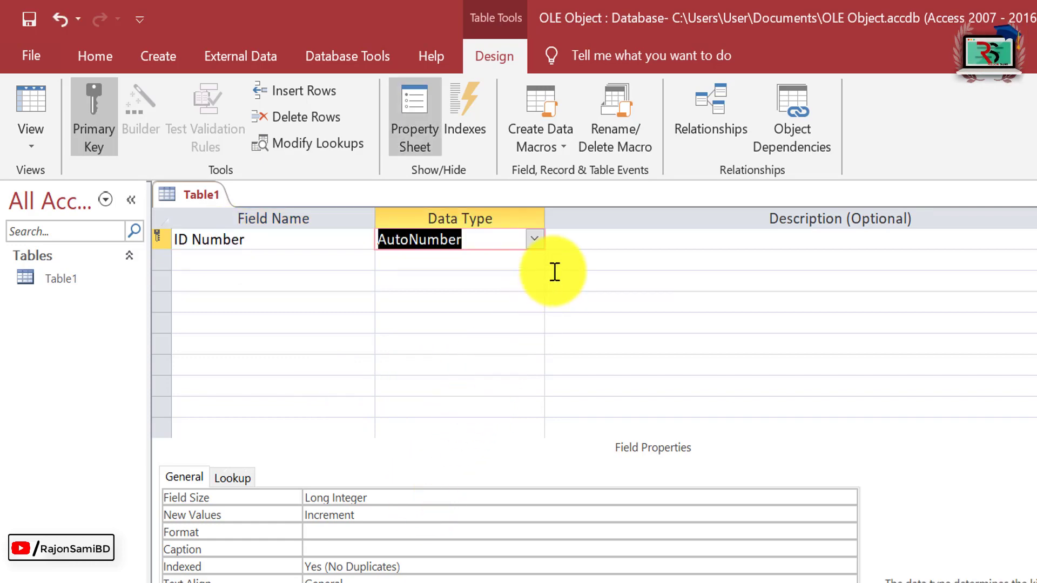
{"action": "left_click", "coordinate": [253, 260]}
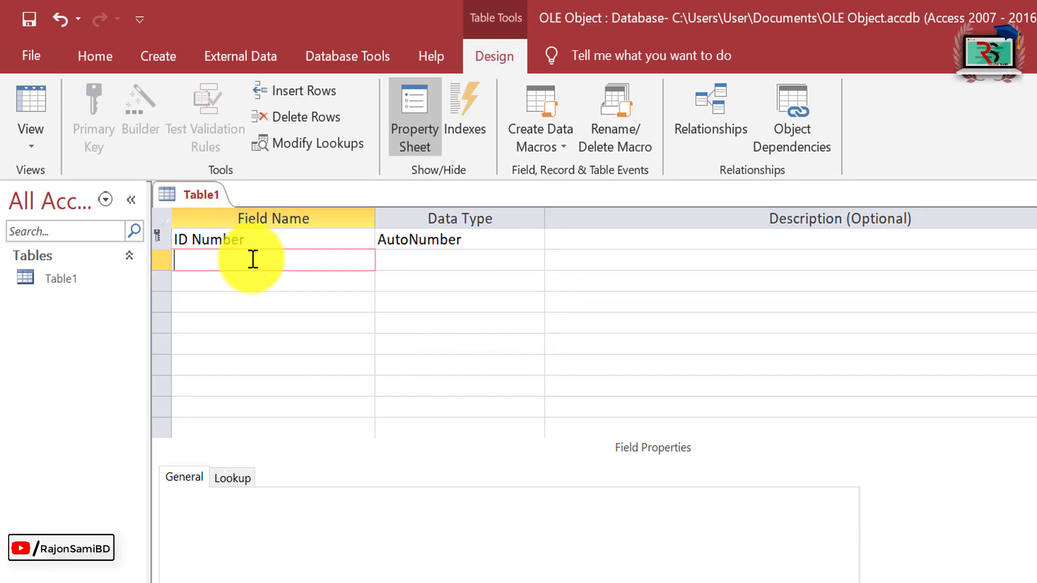
{"action": "type", "text": "Name"}
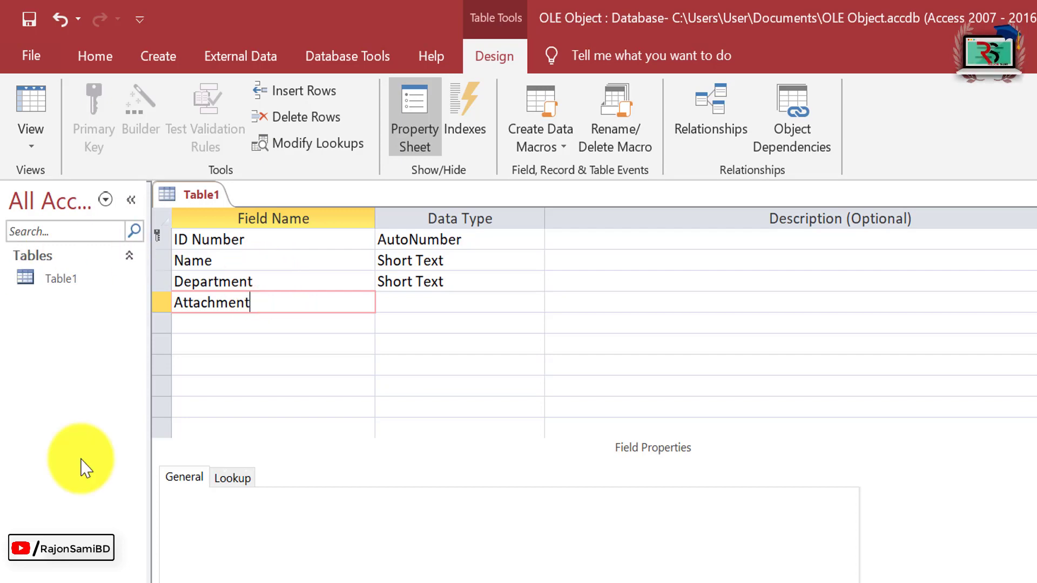
Set the Attachment field's data type to OLE Object
{"action": "left_click", "coordinate": [424, 303]}
{"action": "left_click", "coordinate": [534, 303]}
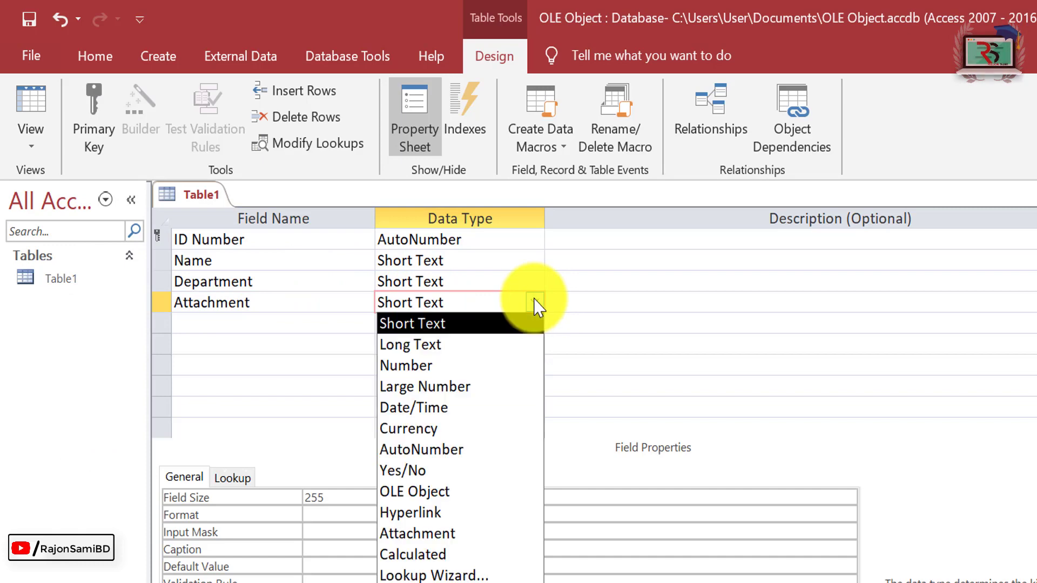
{"action": "left_click", "coordinate": [453, 493]}
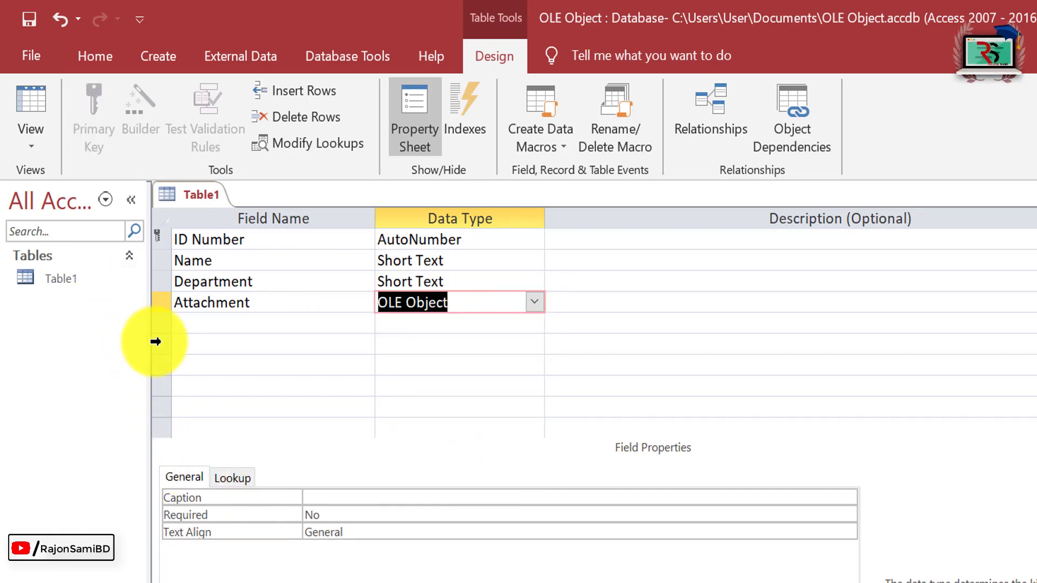
Save the table design and open Table1 in Datasheet View
{"action": "key", "text": "ctrl+s"}
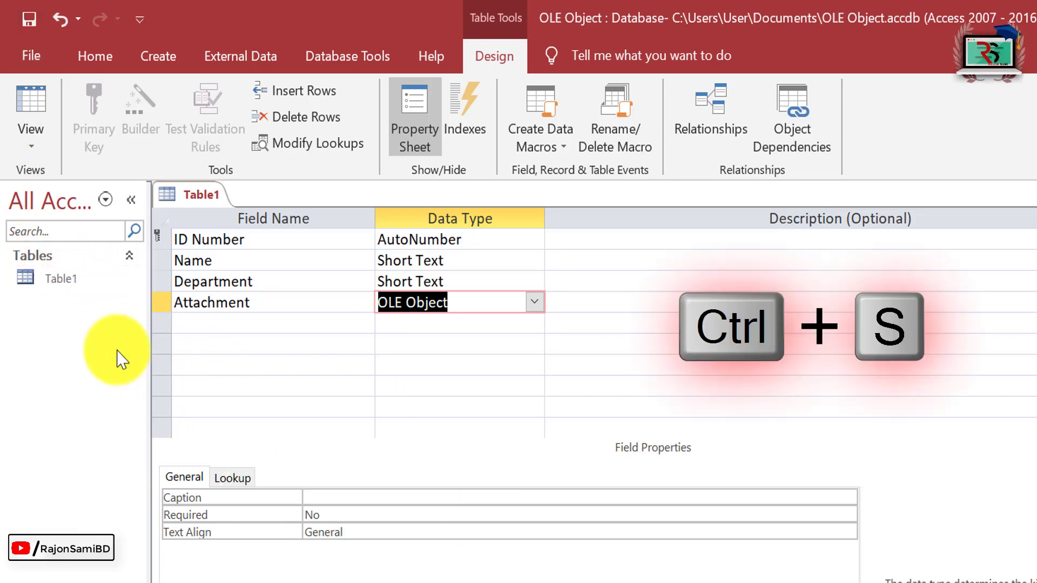
{"action": "left_click", "coordinate": [34, 20]}
{"action": "left_click", "coordinate": [88, 287]}
{"action": "right_click", "coordinate": [88, 287]}
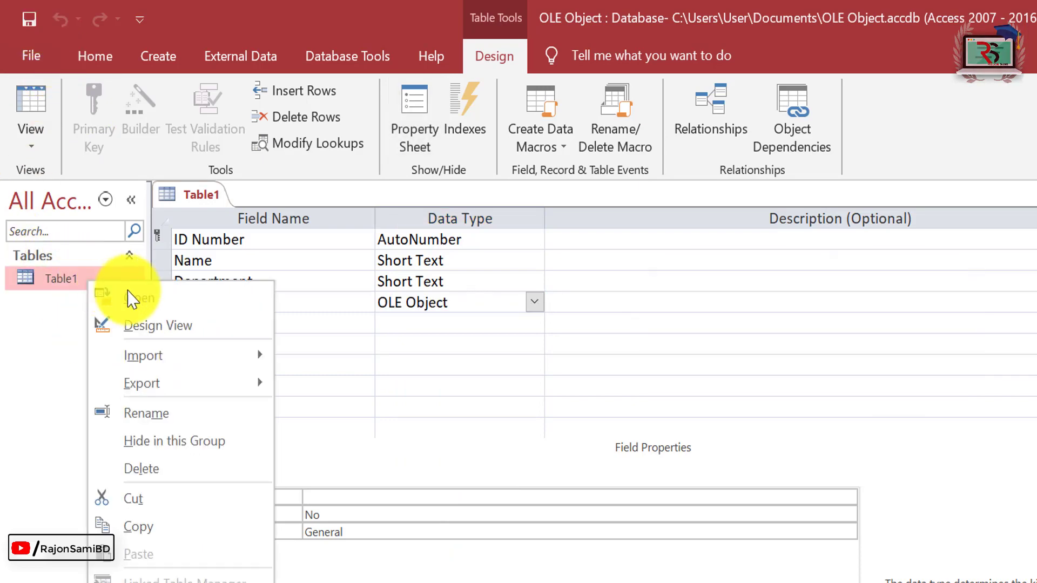
{"action": "left_click", "coordinate": [151, 300]}
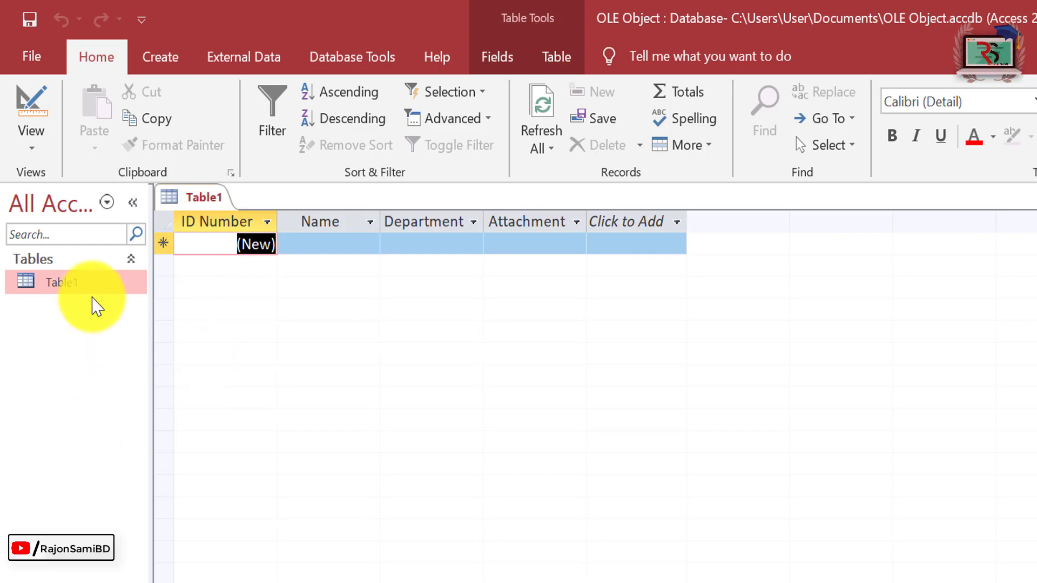
Return Table1 to Design View and set the ID Number field's Format property to 100
{"action": "right_click", "coordinate": [93, 285]}
{"action": "left_click", "coordinate": [173, 335]}
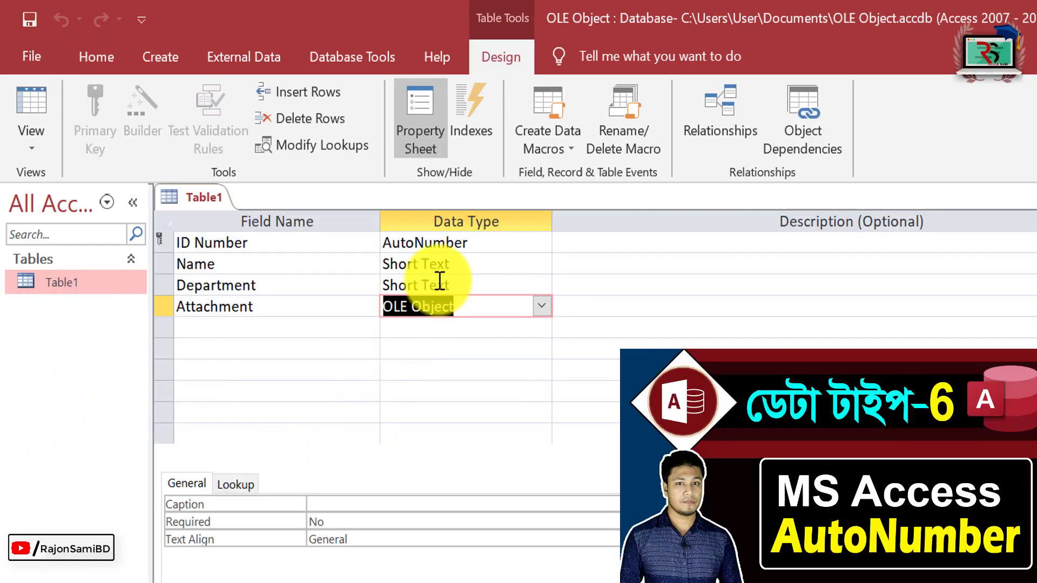
{"action": "left_click", "coordinate": [439, 243]}
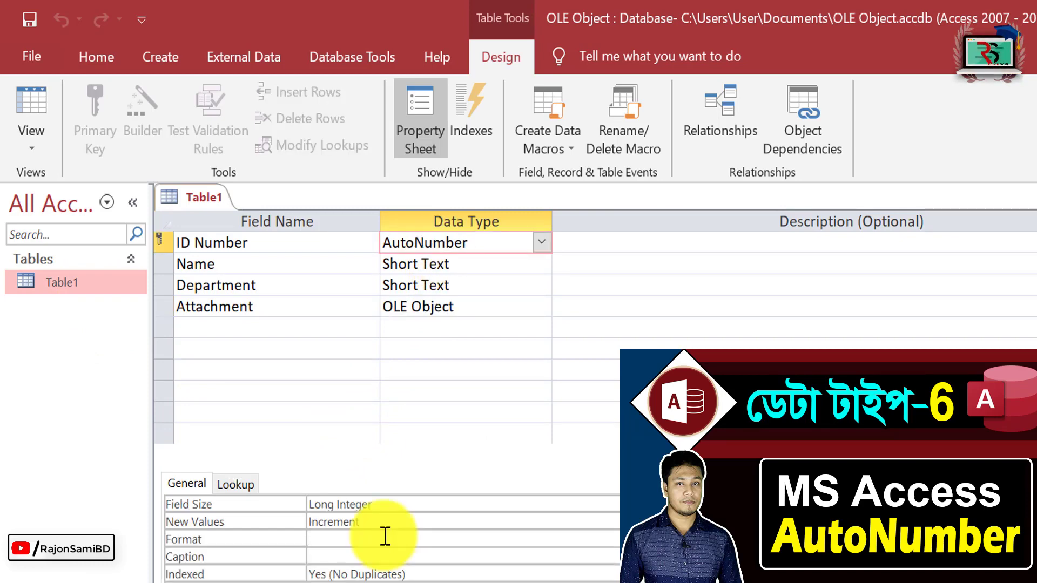
{"action": "left_click", "coordinate": [385, 536]}
{"action": "type", "text": "100"}
Reopen Table1 as a datasheet, saving the changed field format
{"action": "right_click", "coordinate": [93, 283]}
{"action": "left_click", "coordinate": [173, 300]}
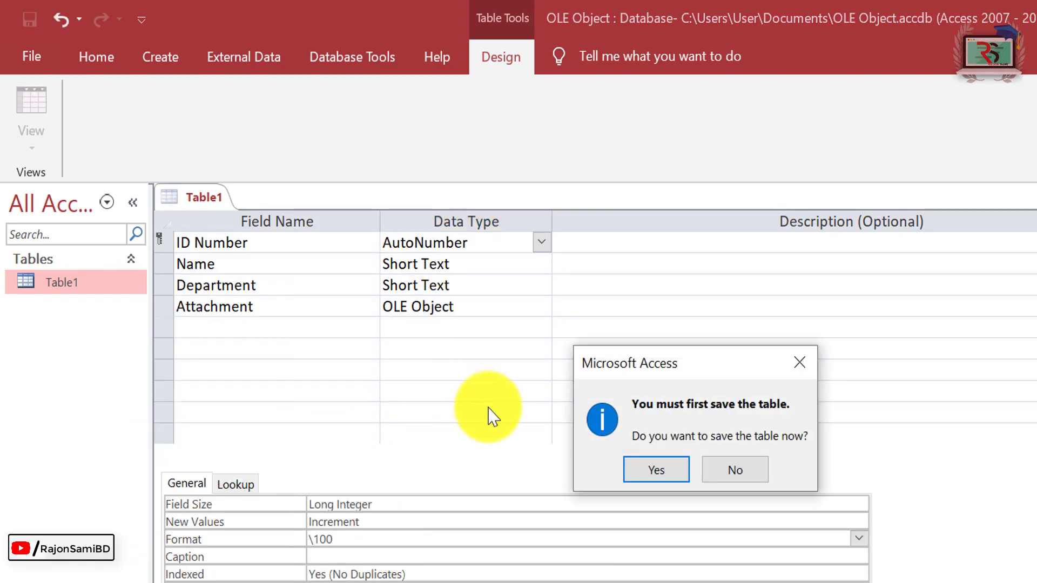
{"action": "left_click", "coordinate": [660, 474]}
Fill in the first record with the person's name and the department HR
{"action": "key", "text": "Tab"}
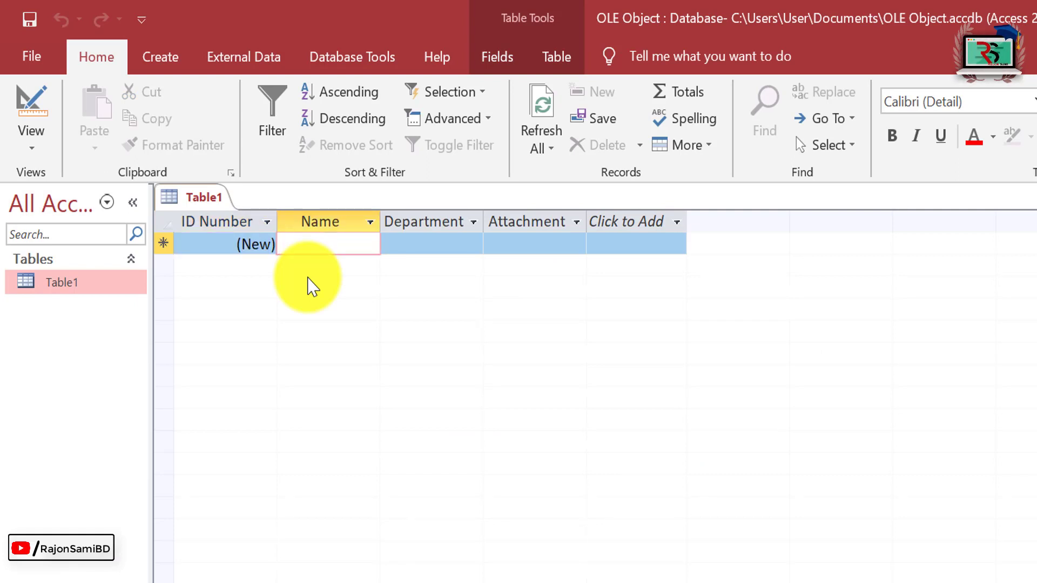
{"action": "type", "text": "Osman"}
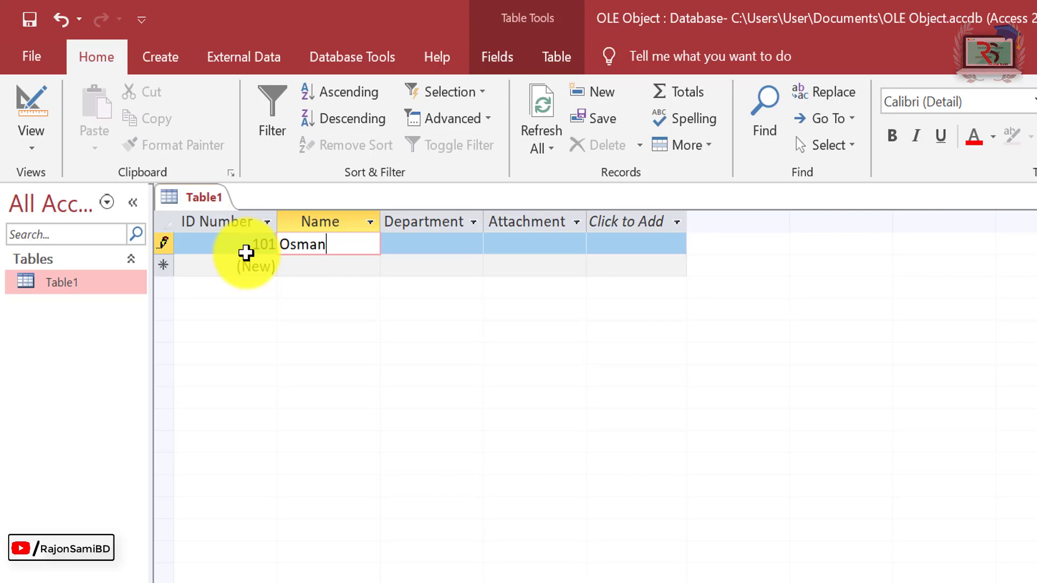
{"action": "key", "text": "Tab"}
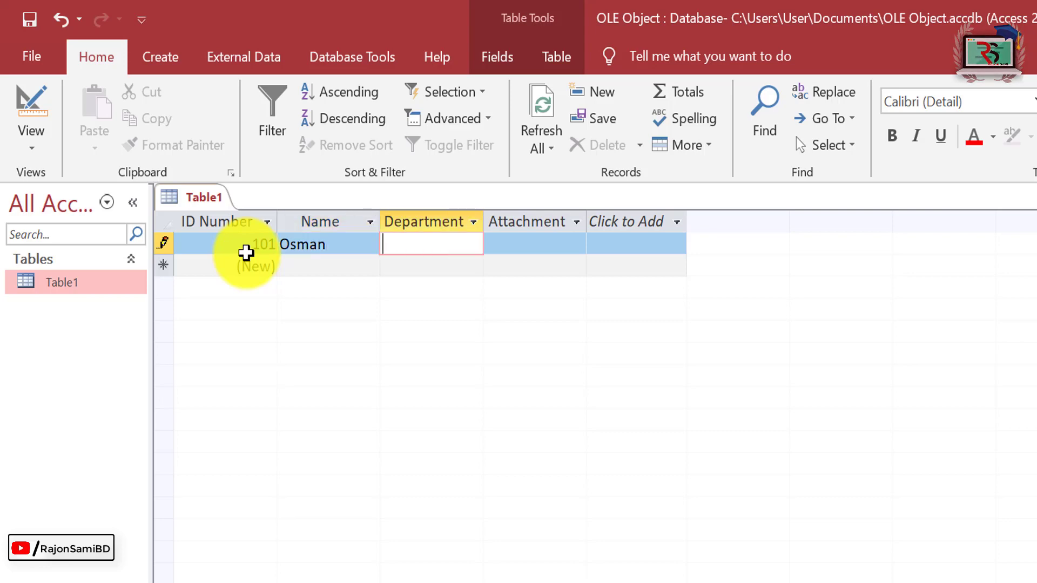
{"action": "type", "text": "HR"}
{"action": "key", "text": "Tab"}
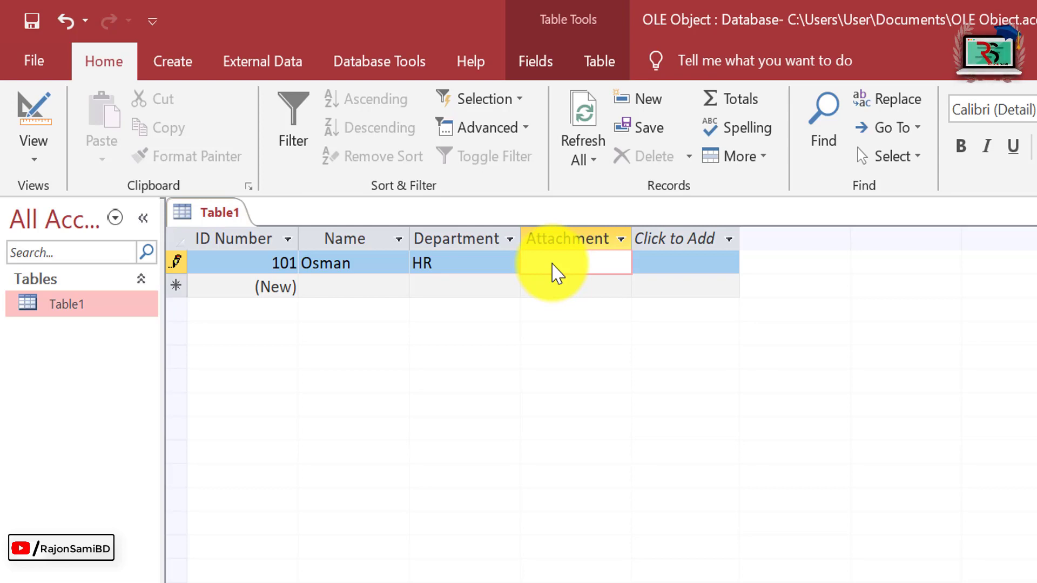
Start inserting an object into the first record's Attachment cell, using the Create from File option
{"action": "double_click", "coordinate": [556, 274]}
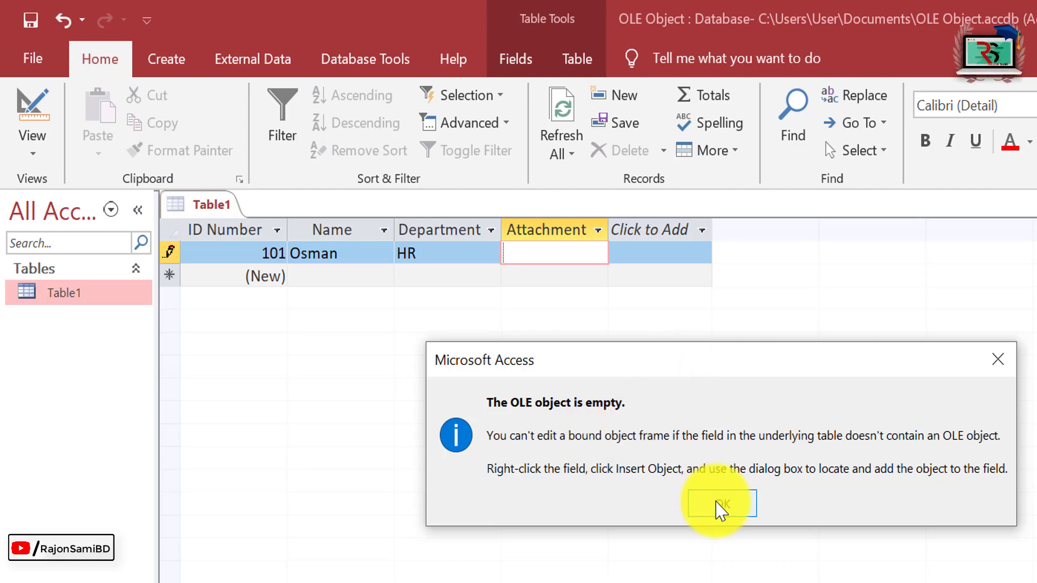
{"action": "left_click", "coordinate": [723, 505]}
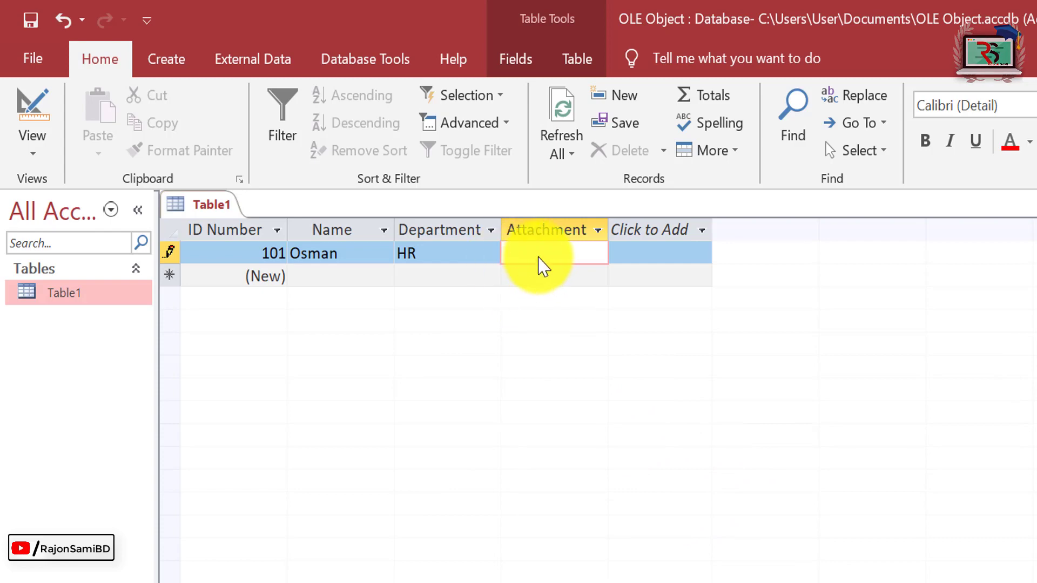
{"action": "right_click", "coordinate": [543, 266]}
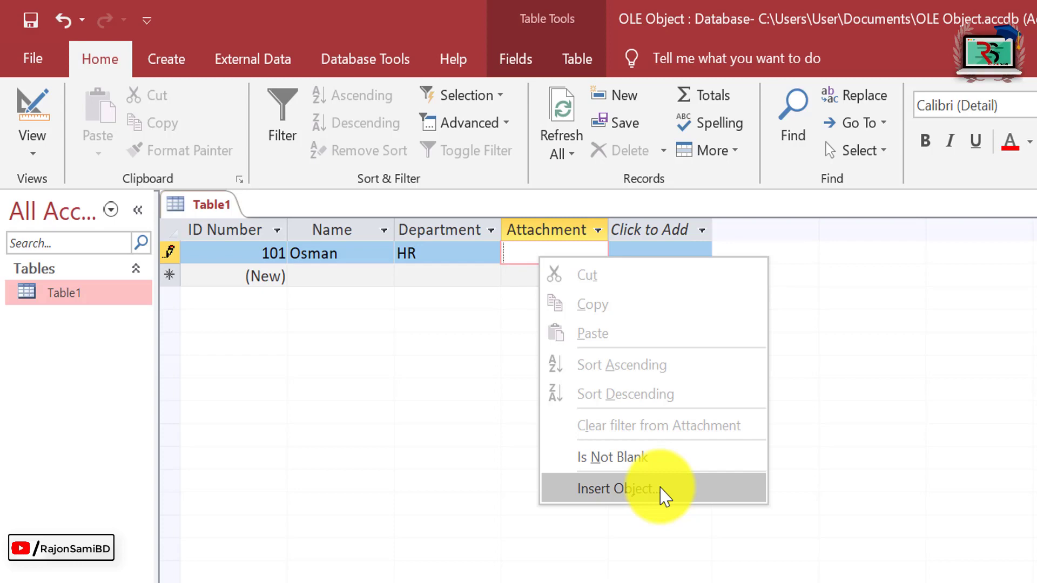
{"action": "left_click", "coordinate": [662, 490]}
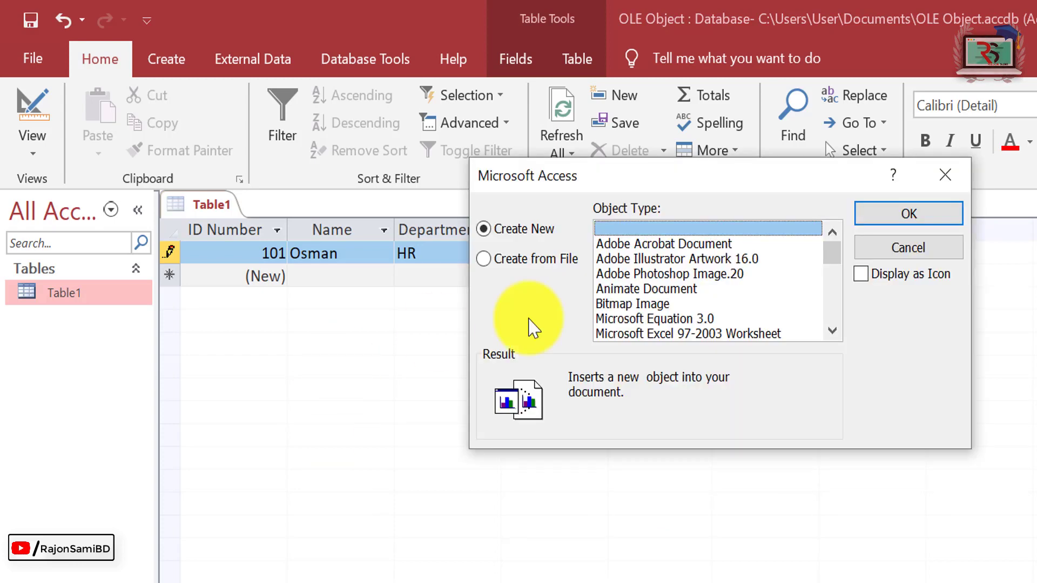
{"action": "left_click_drag", "start_coordinate": [633, 180], "coordinate": [742, 307]}
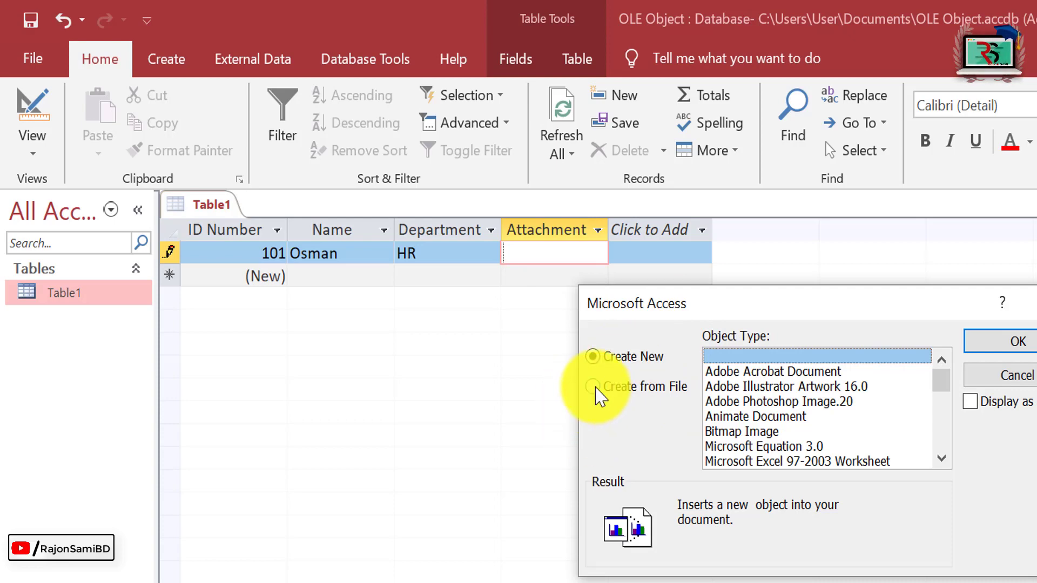
{"action": "left_click", "coordinate": [594, 387]}
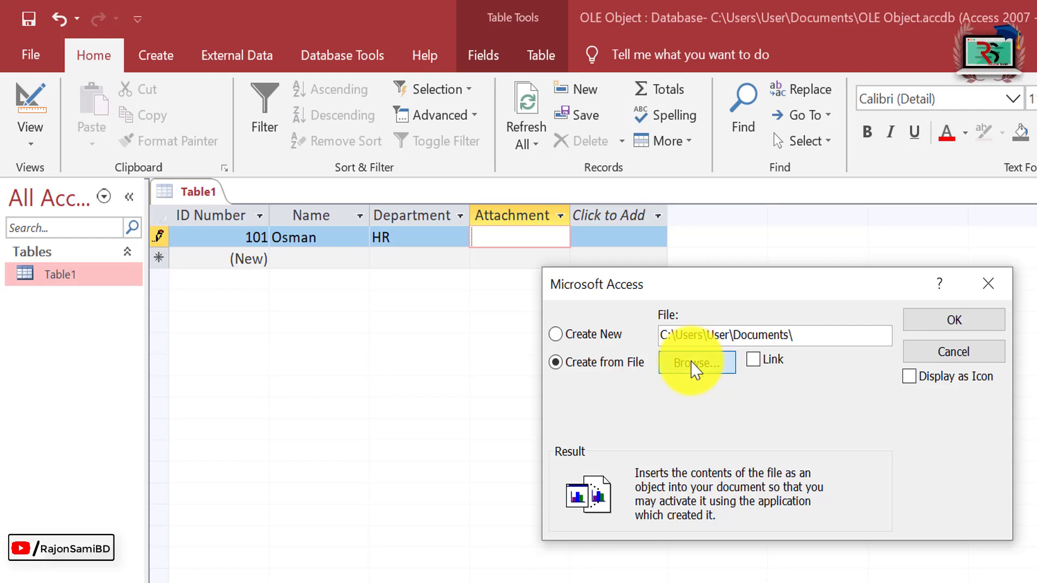
Browse to the folder E:\RS\227. MS Access OLE Object for the source file and show its contents as large icons
{"action": "left_click", "coordinate": [695, 363]}
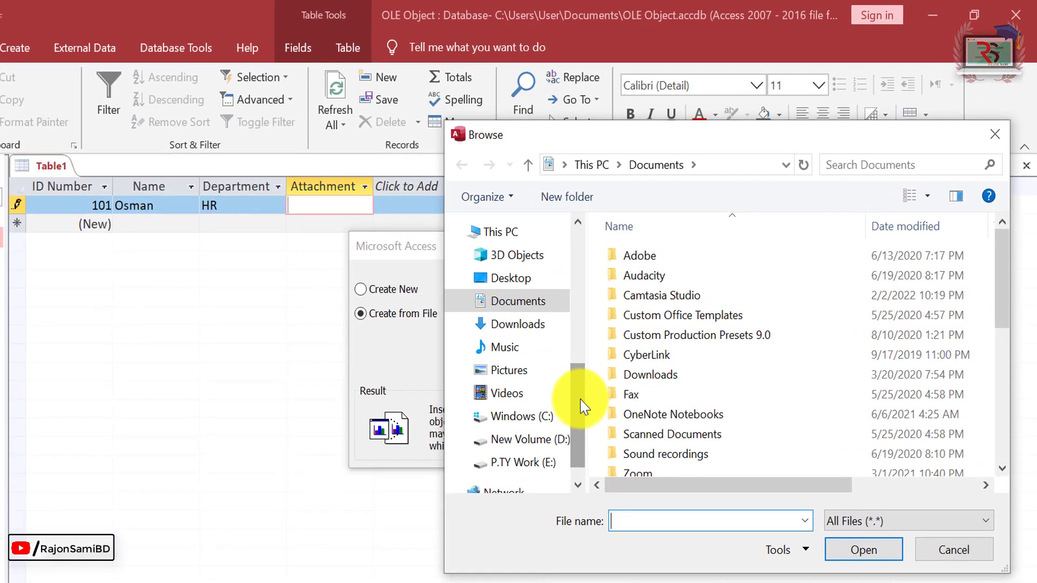
{"action": "scroll", "coordinate": [582, 406], "scroll_direction": "down", "scroll_amount": 1}
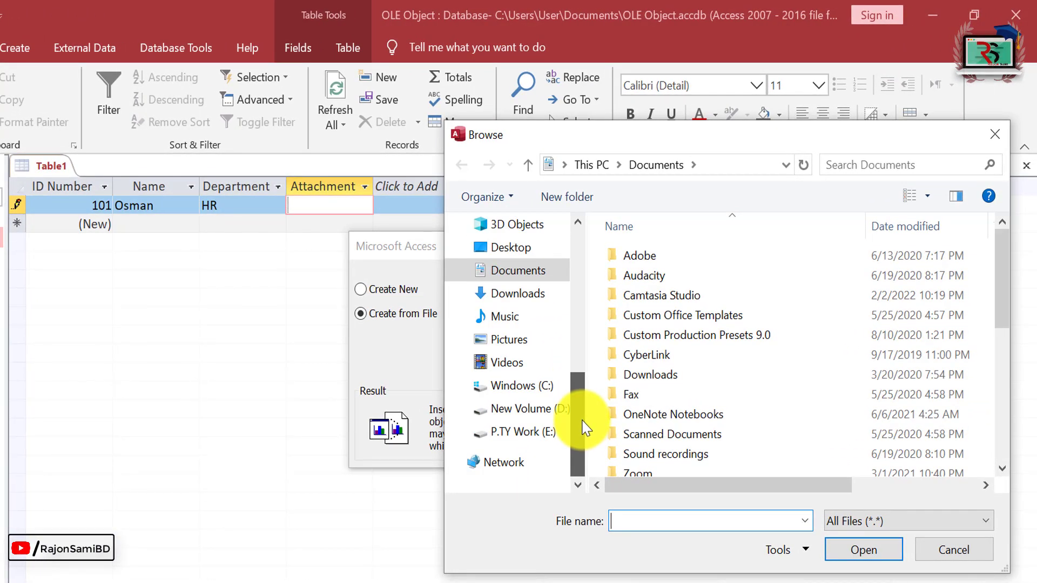
{"action": "left_click", "coordinate": [522, 432]}
{"action": "double_click", "coordinate": [688, 276]}
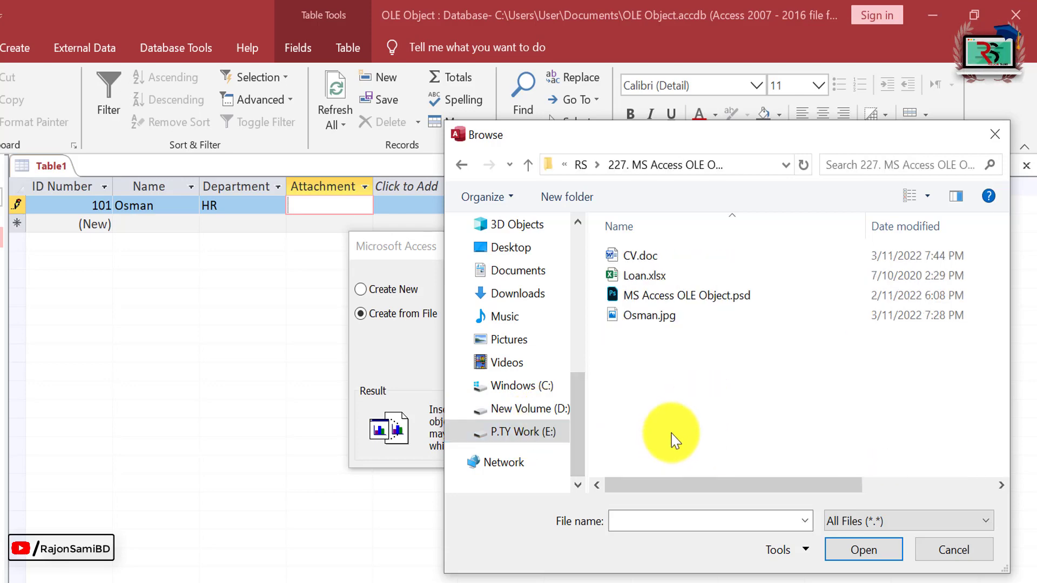
{"action": "left_click", "coordinate": [928, 197]}
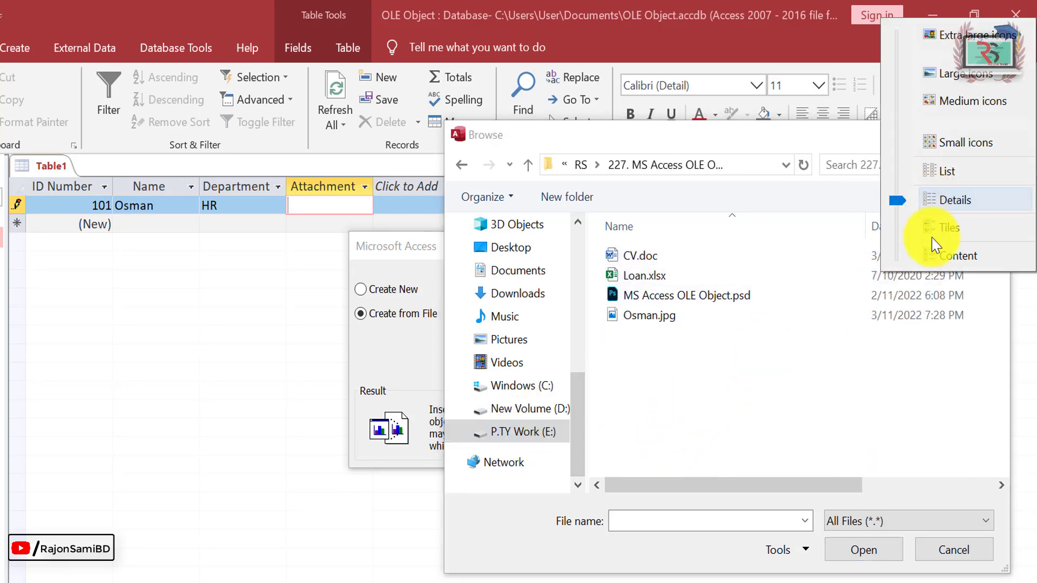
{"action": "left_click", "coordinate": [966, 142]}
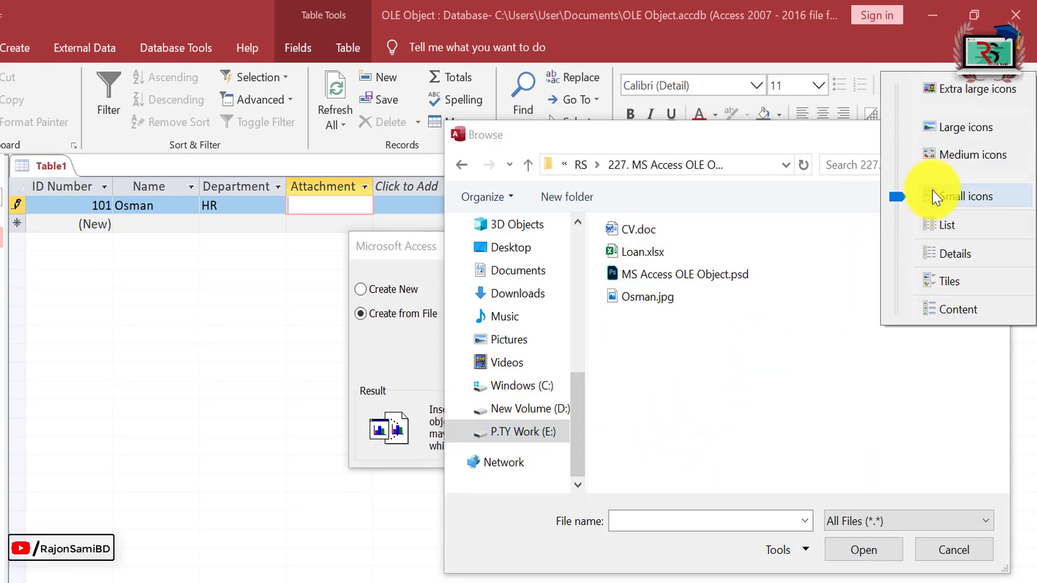
{"action": "left_click", "coordinate": [958, 128]}
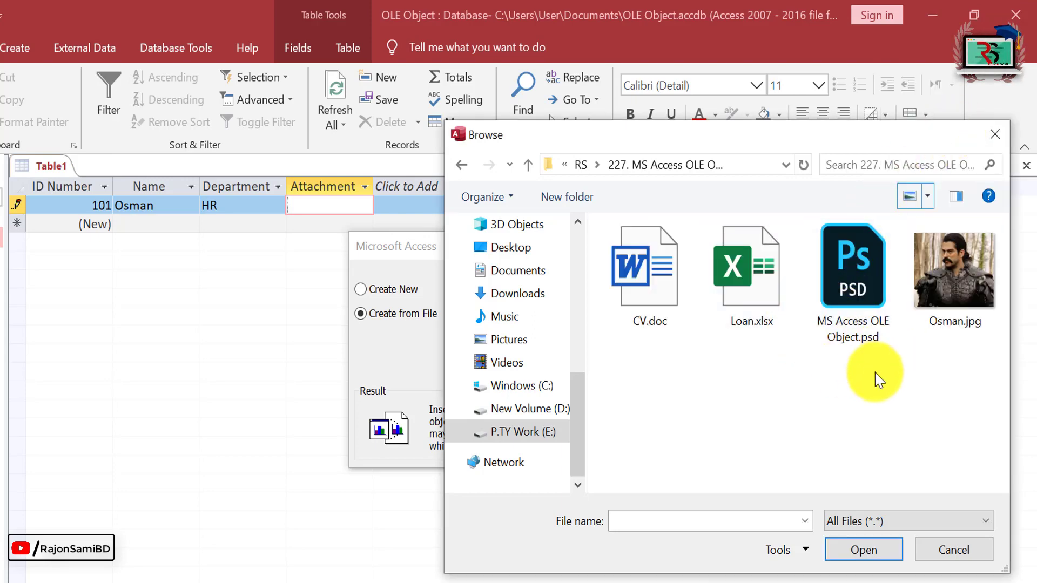
Insert Osman.jpg into the first record's Attachment cell, and open the embedded picture to check it before closing the viewer
{"action": "left_click", "coordinate": [940, 321]}
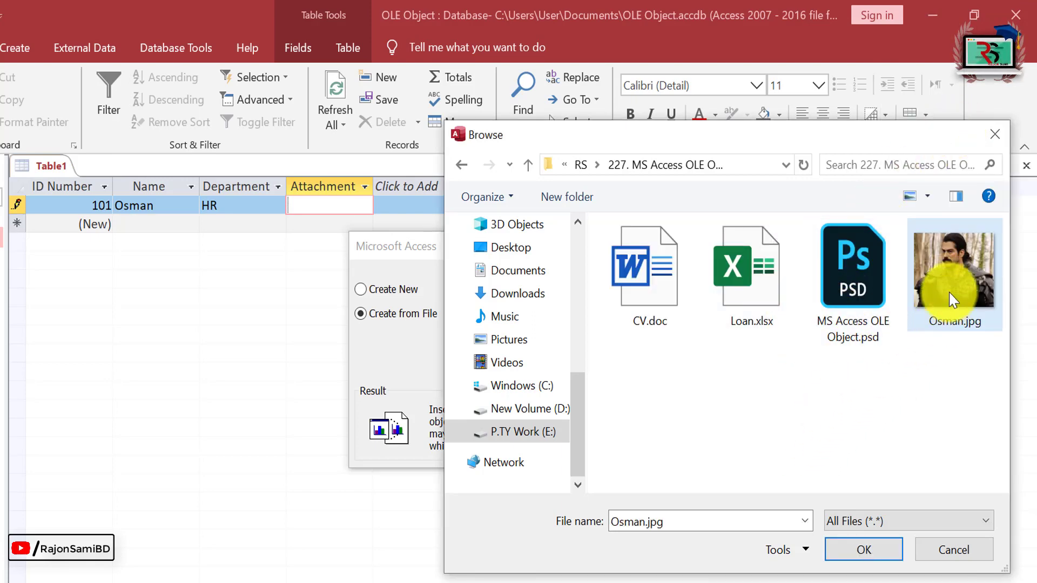
{"action": "left_click", "coordinate": [861, 549]}
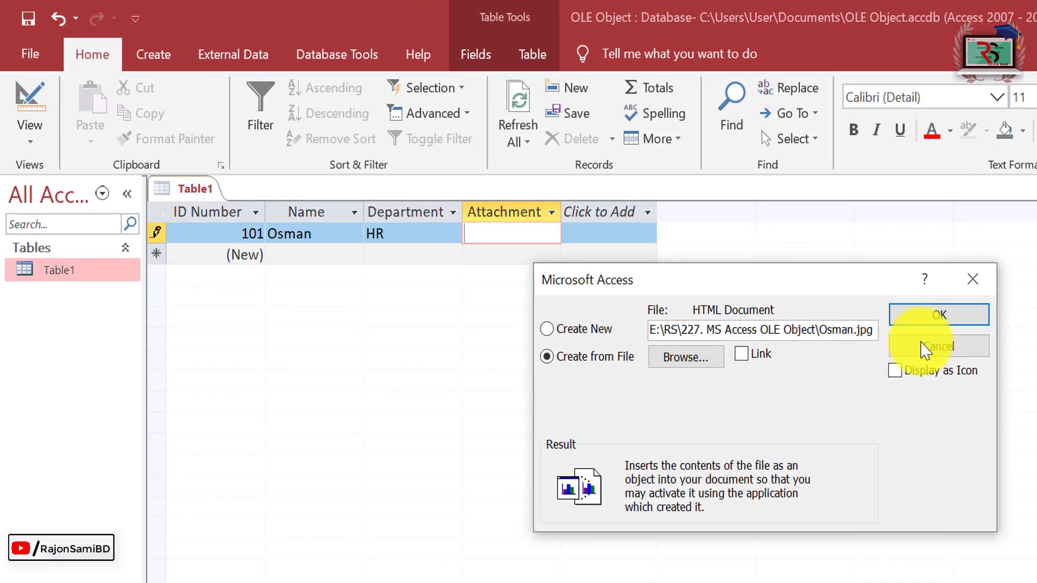
{"action": "left_click", "coordinate": [933, 318]}
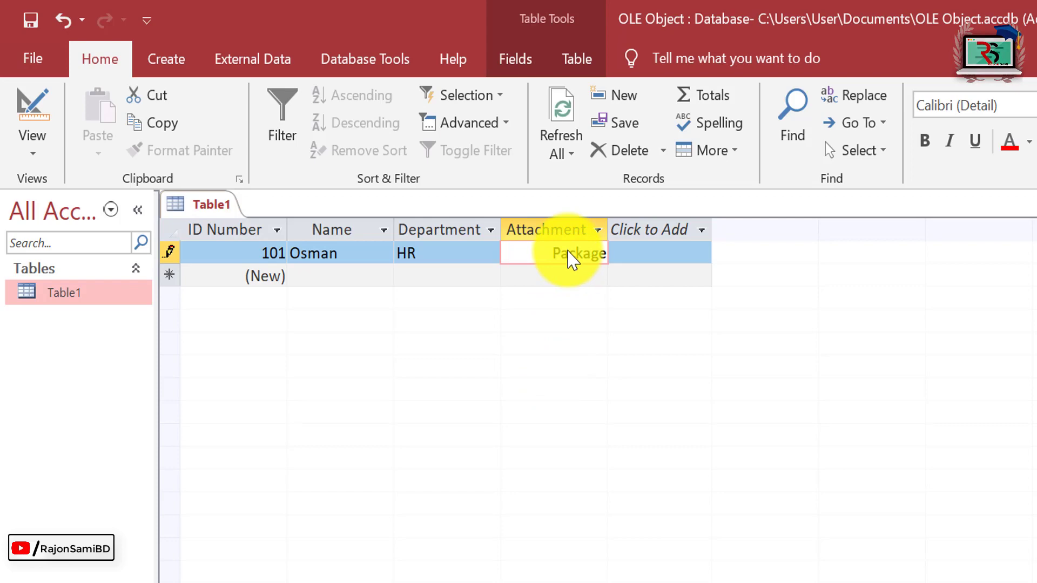
{"action": "double_click", "coordinate": [565, 251]}
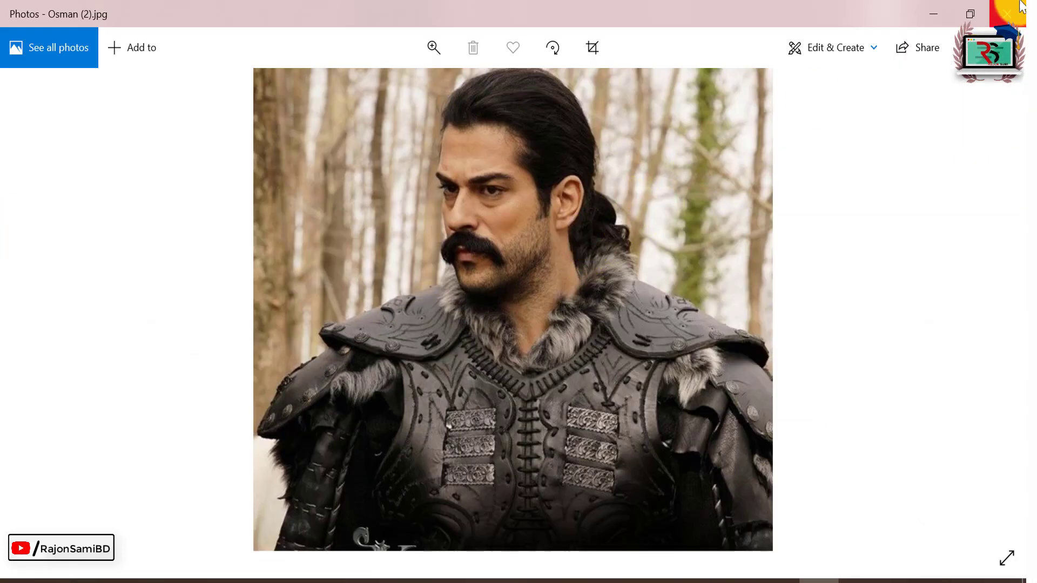
{"action": "left_click", "coordinate": [1008, 13]}
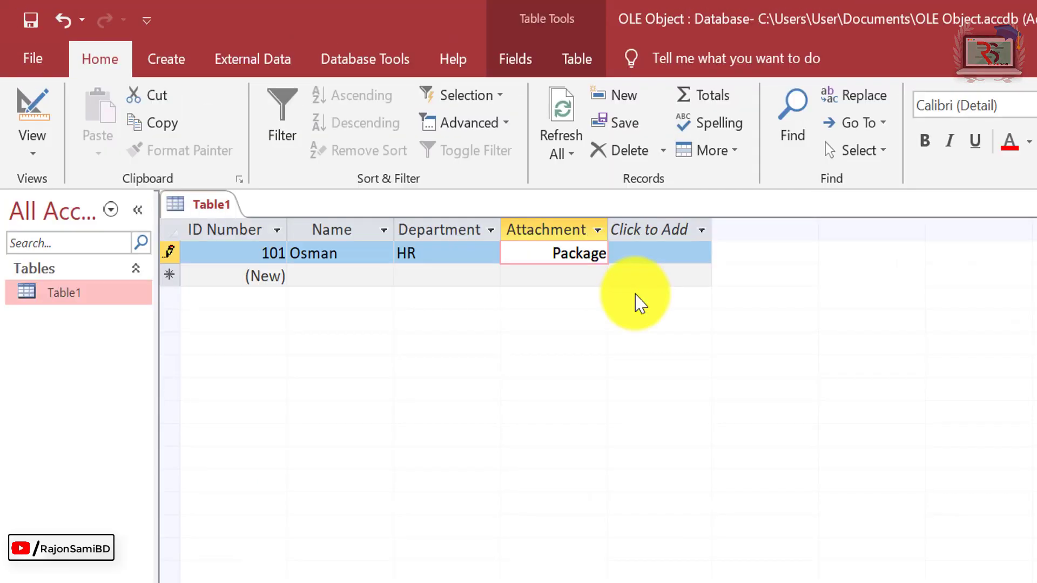
Fill in the second record with the person's name and the department Acc
{"action": "key", "text": "Tab"}
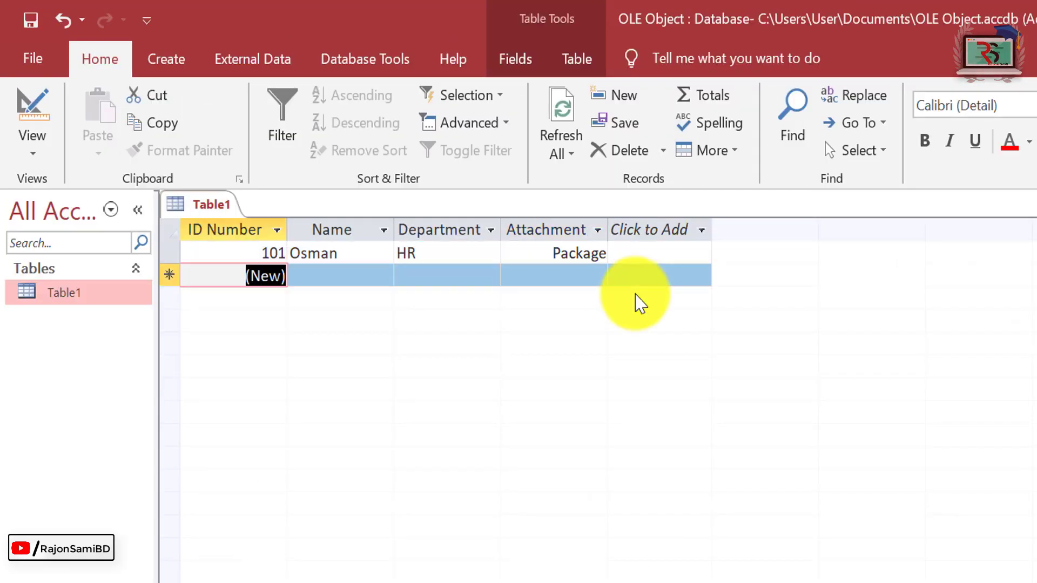
{"action": "key", "text": "Tab"}
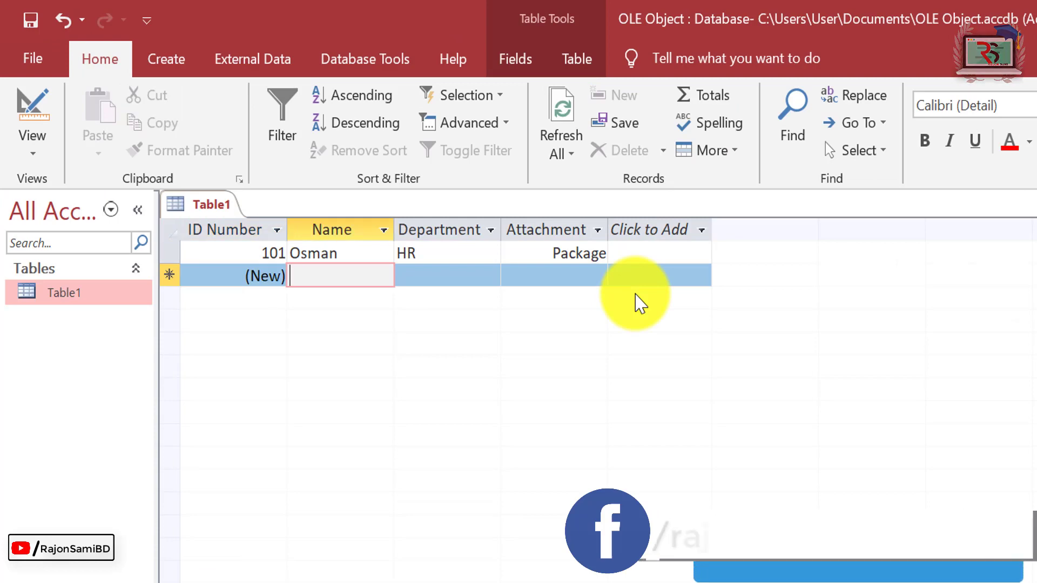
{"action": "type", "text": "Boran"}
{"action": "key", "text": "Tab"}
{"action": "type", "text": "Acc"}
{"action": "key", "text": "Tab"}
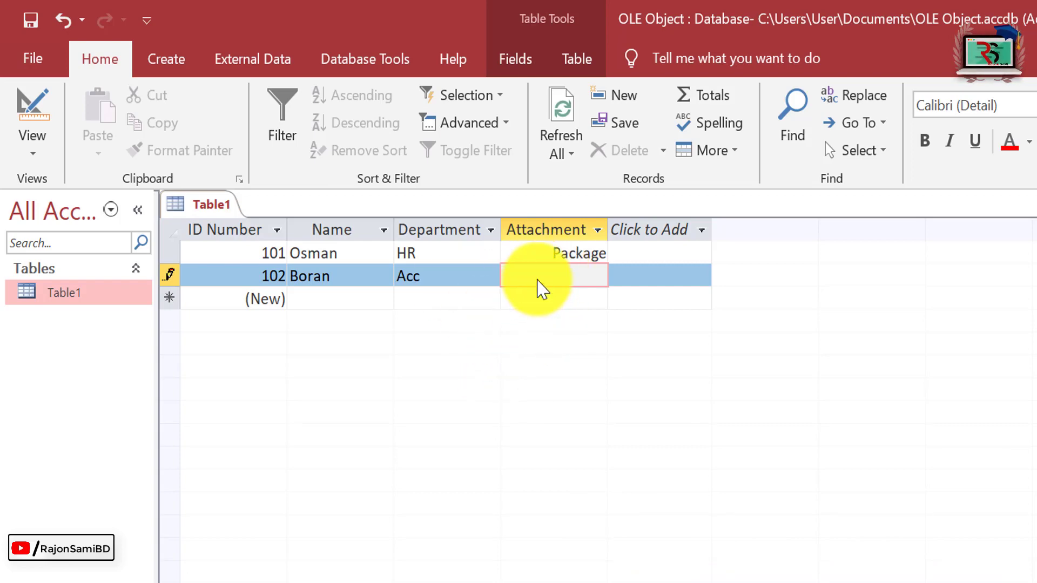
Insert the existing file CV.doc as an object into the second record's Attachment cell
{"action": "right_click", "coordinate": [538, 281]}
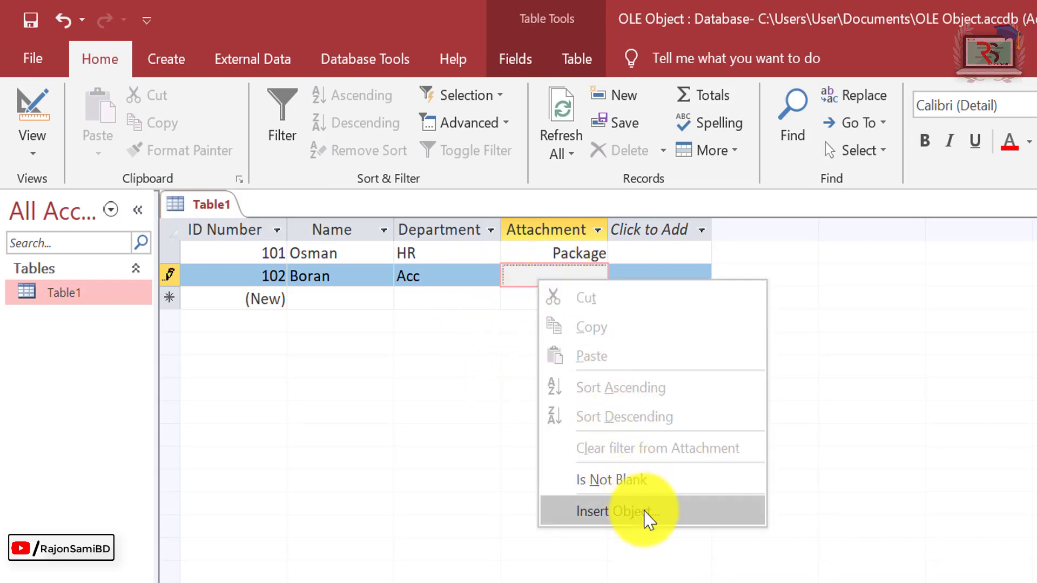
{"action": "left_click", "coordinate": [646, 518]}
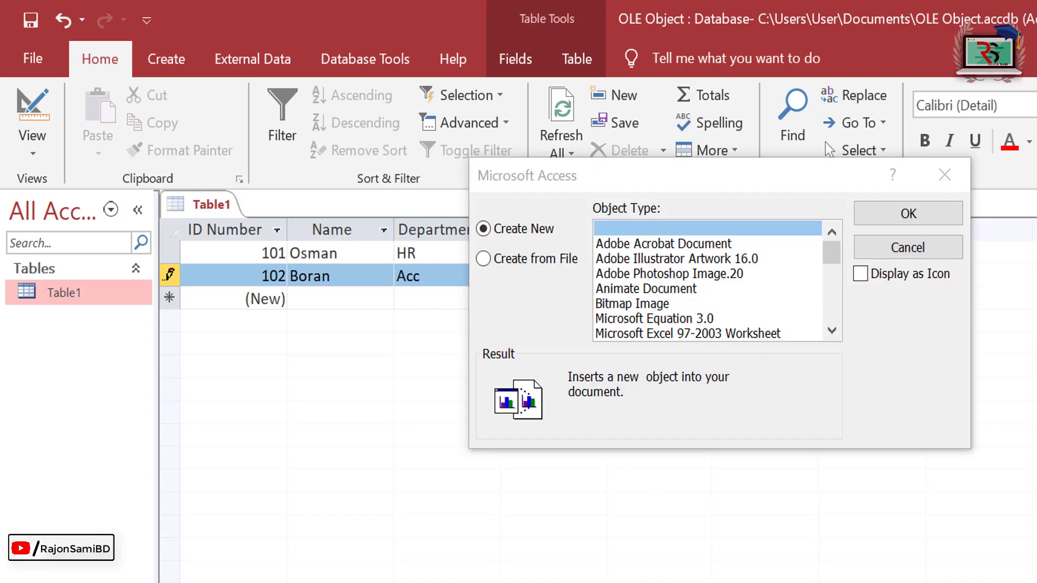
{"action": "left_click", "coordinate": [539, 260]}
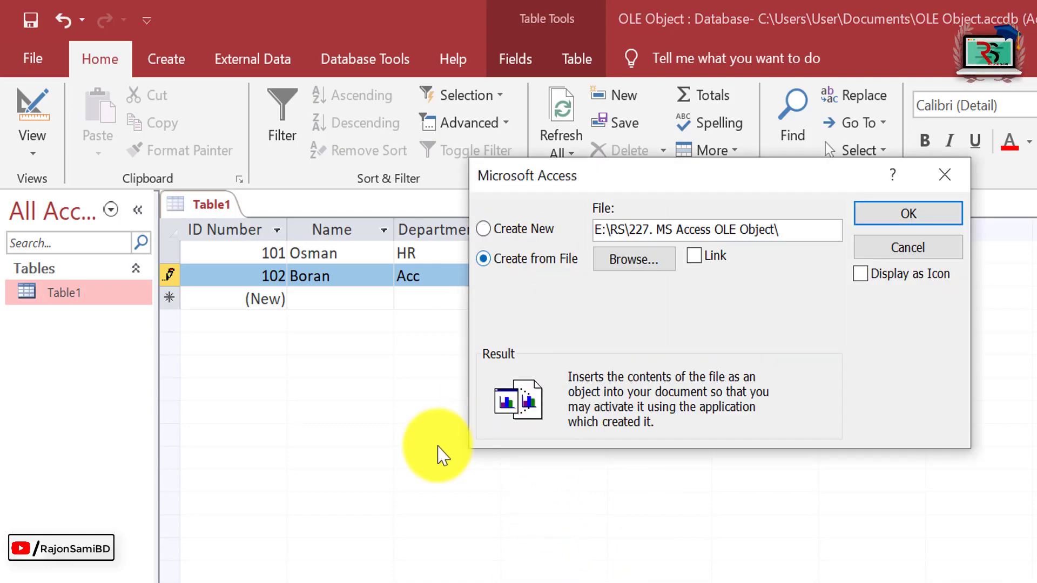
{"action": "left_click", "coordinate": [635, 259]}
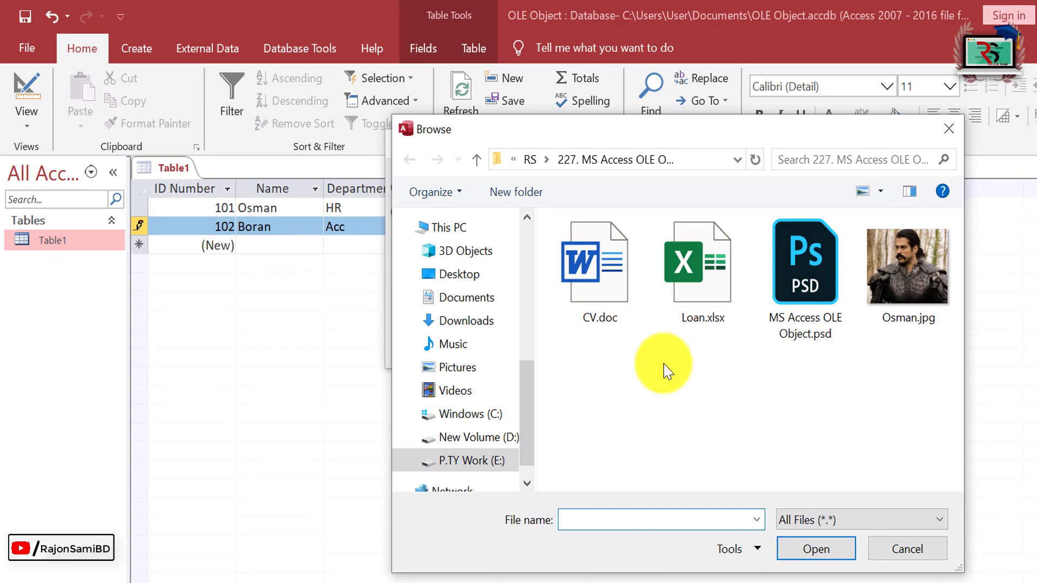
{"action": "left_click", "coordinate": [605, 313]}
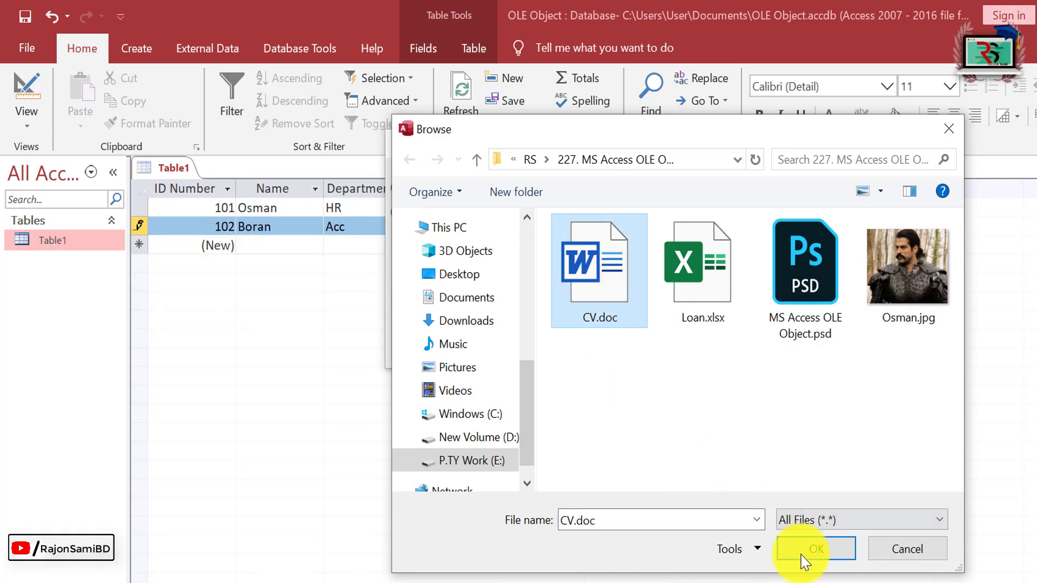
{"action": "left_click", "coordinate": [818, 550]}
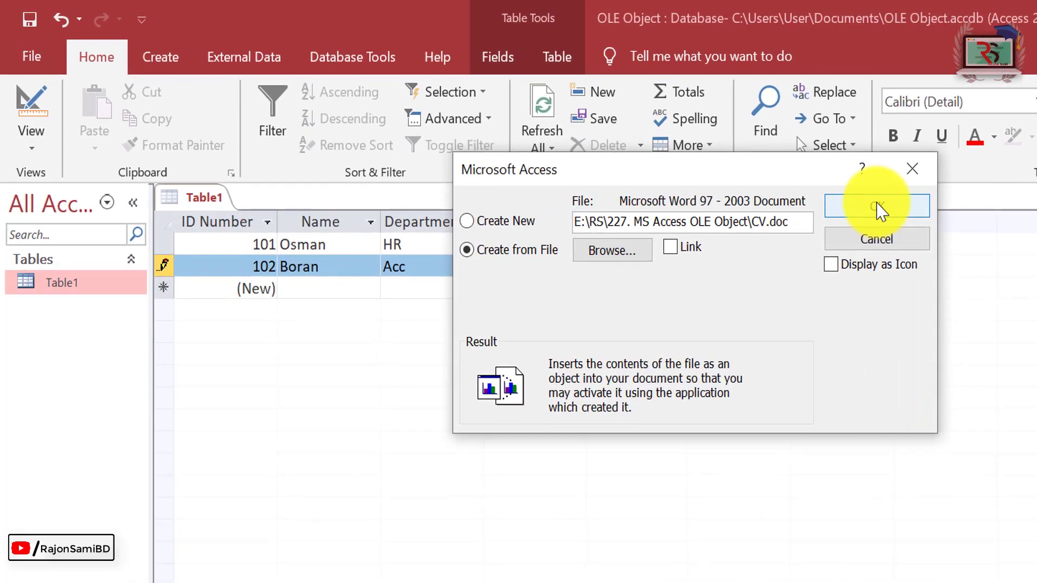
{"action": "left_click", "coordinate": [762, 176]}
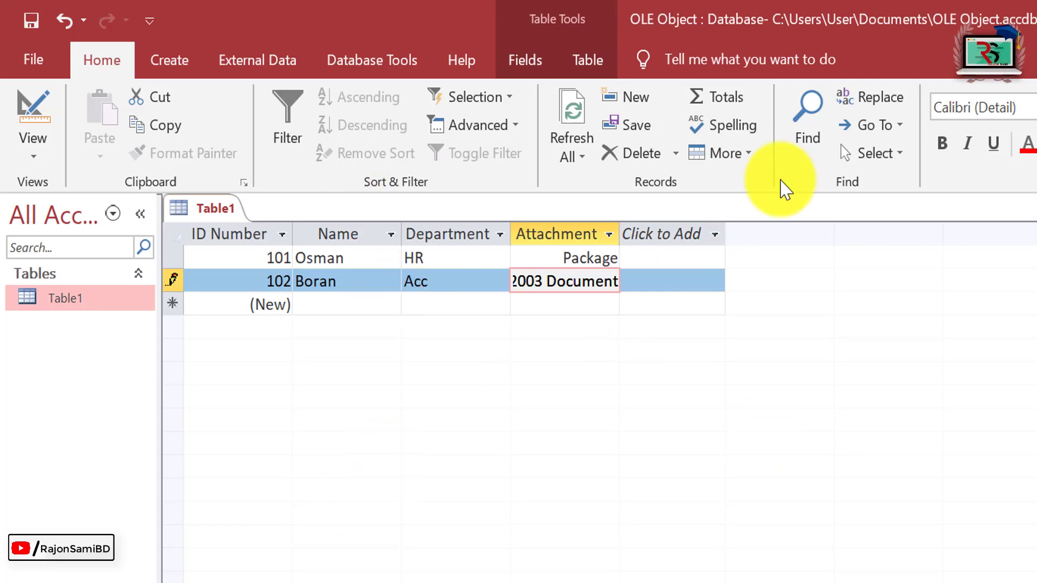
Widen the Attachment column to fit its contents, and open the second record's embedded Word document to check it before closing it
{"action": "double_click", "coordinate": [619, 234]}
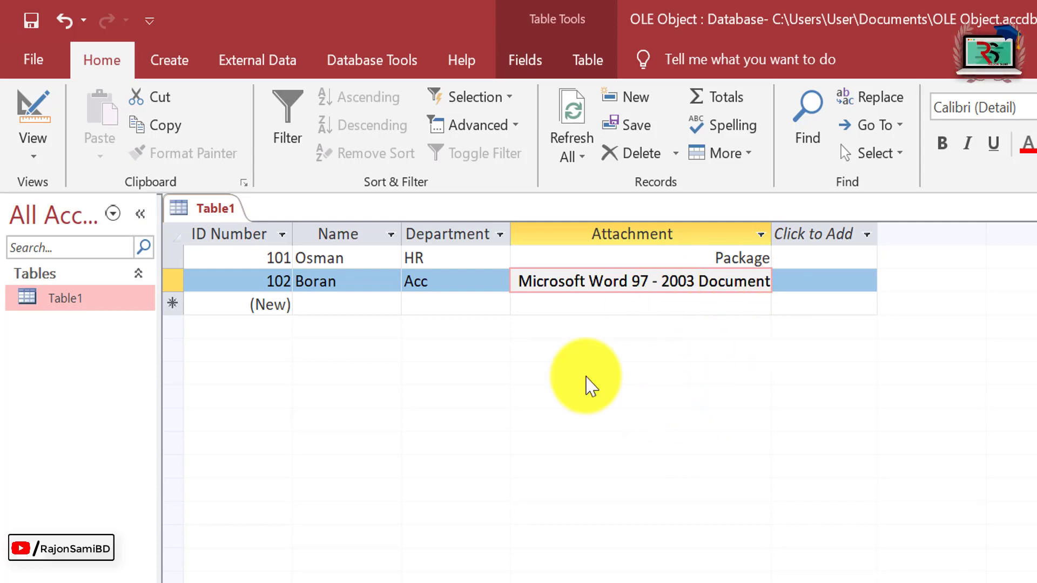
{"action": "double_click", "coordinate": [649, 280]}
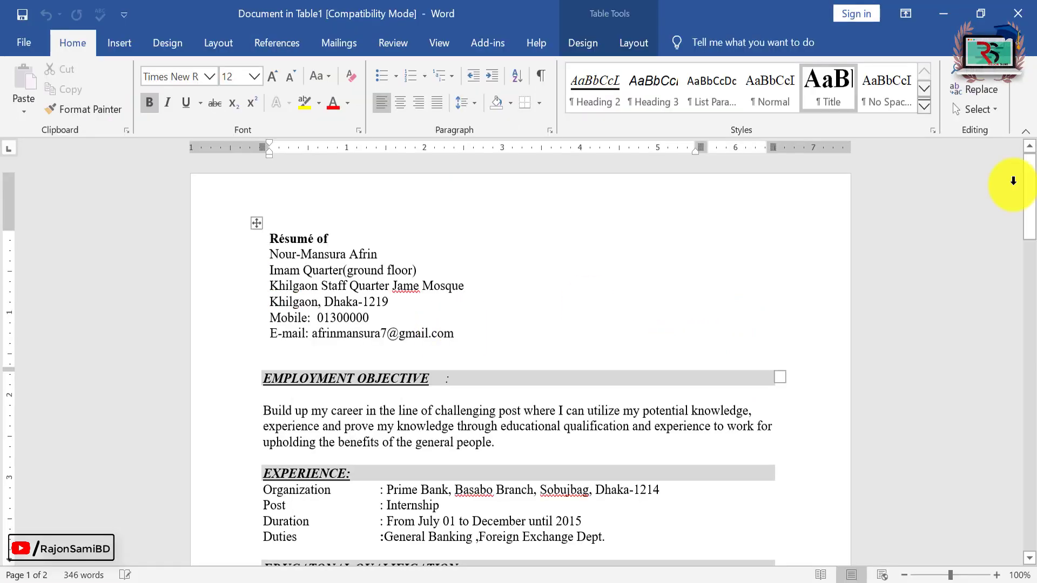
{"action": "left_click", "coordinate": [1033, 11]}
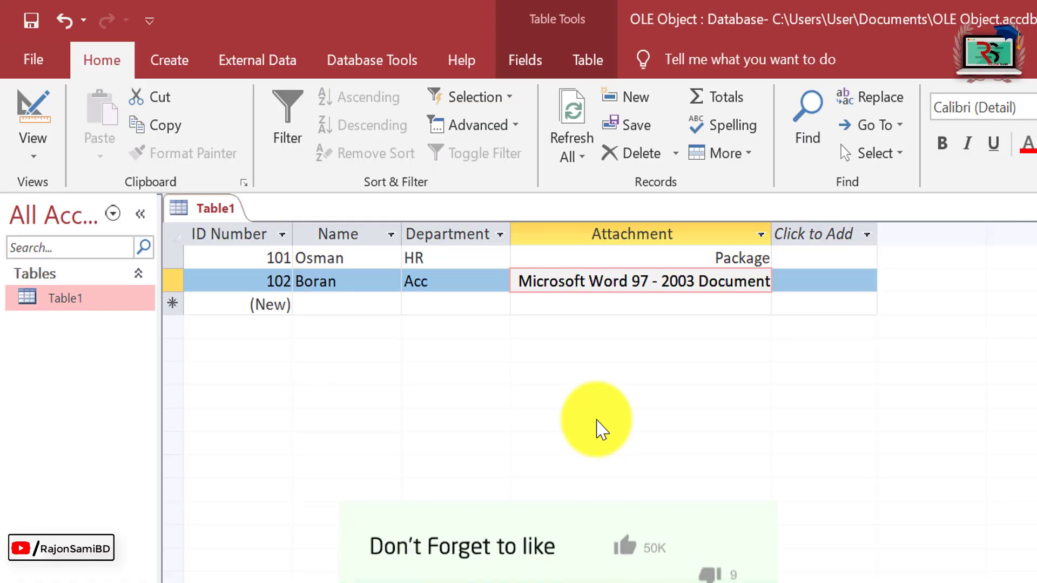
Fill in the third record with the person's name and the department BD
{"action": "key", "text": "Tab"}
{"action": "type", "text": "Konur"}
{"action": "key", "text": "Tab"}
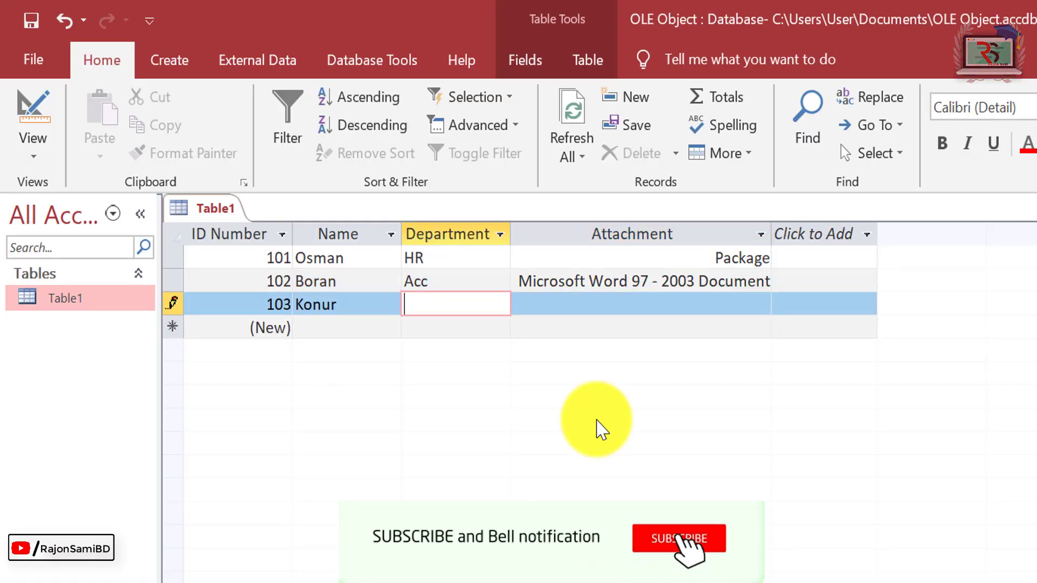
{"action": "type", "text": "BD"}
{"action": "key", "text": "Tab"}
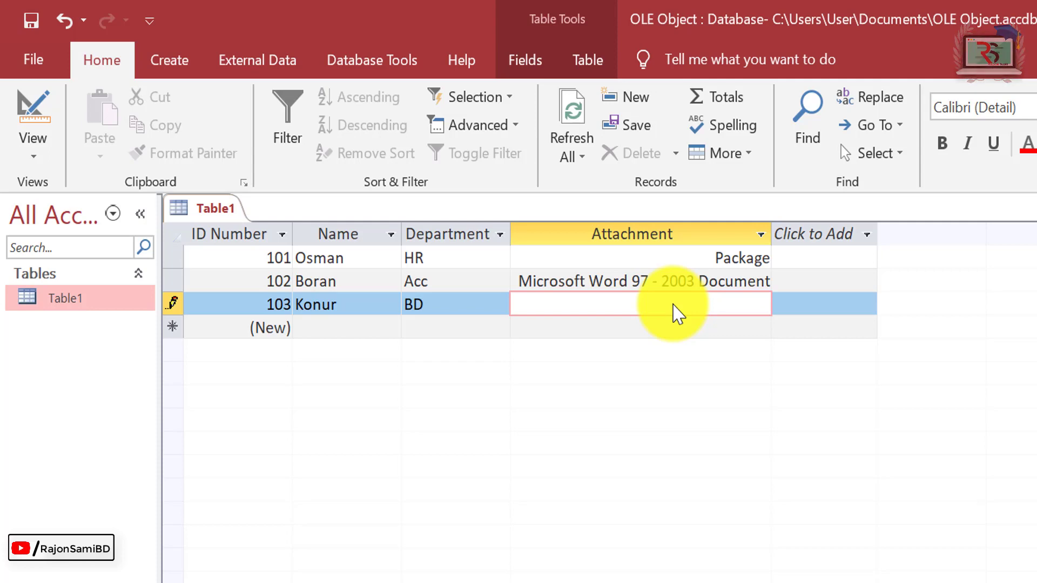
Start inserting an object from file into the third record's Attachment cell, choosing Loan.xlsx as the source
{"action": "right_click", "coordinate": [588, 303]}
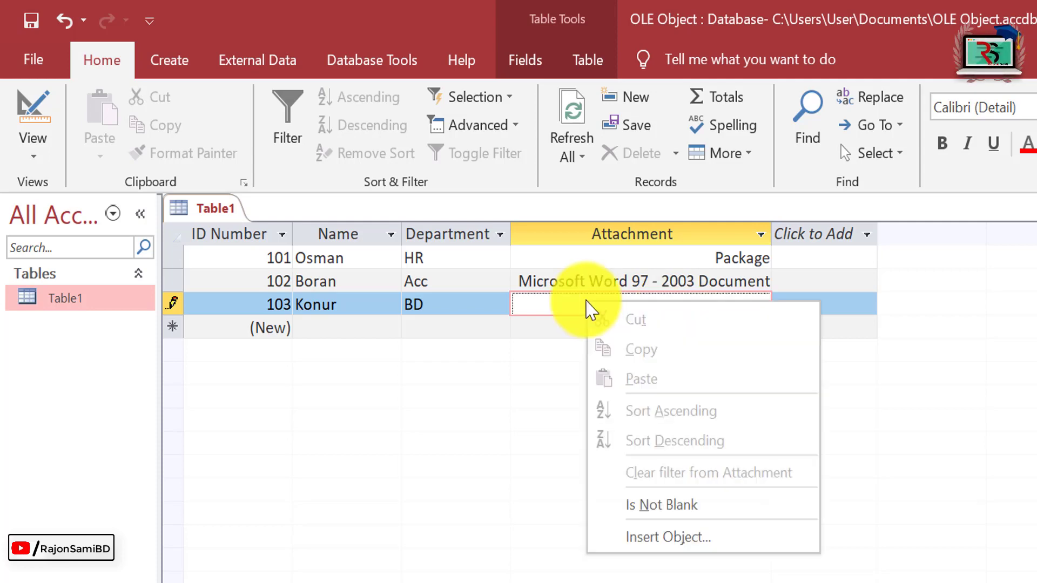
{"action": "left_click", "coordinate": [699, 543]}
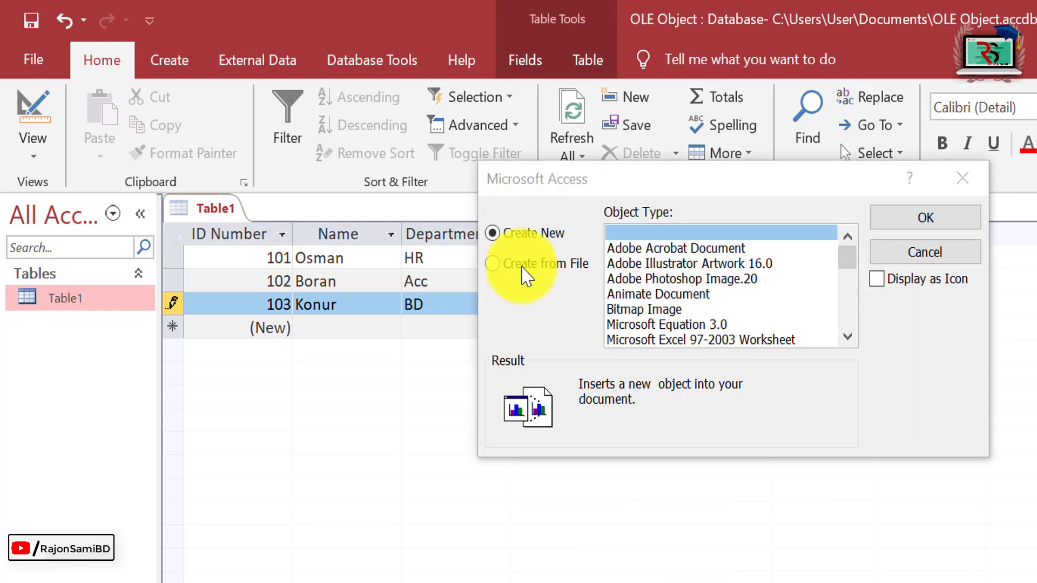
{"action": "left_click", "coordinate": [523, 267]}
{"action": "left_click", "coordinate": [648, 267]}
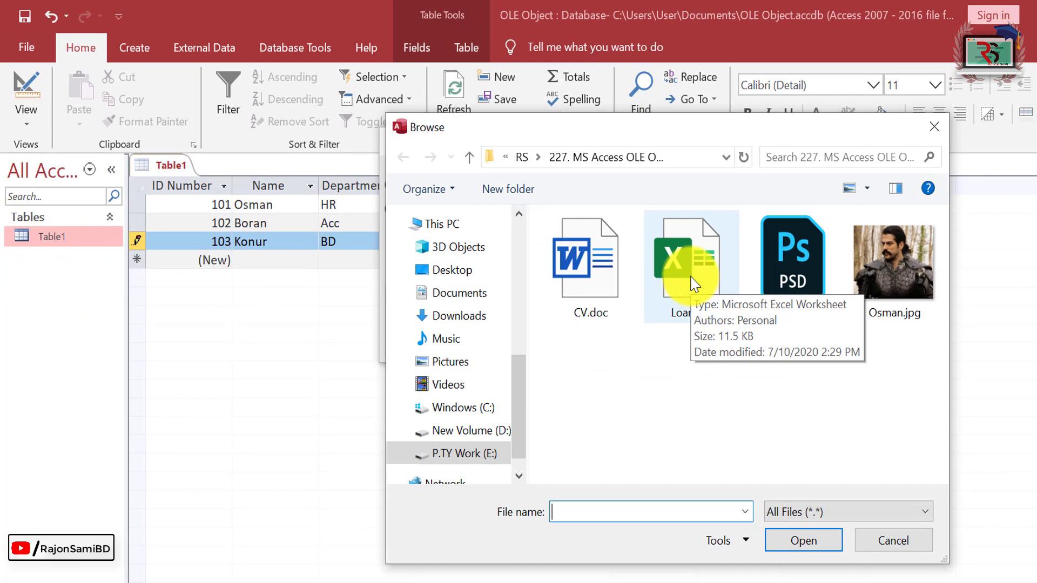
{"action": "left_click", "coordinate": [743, 275]}
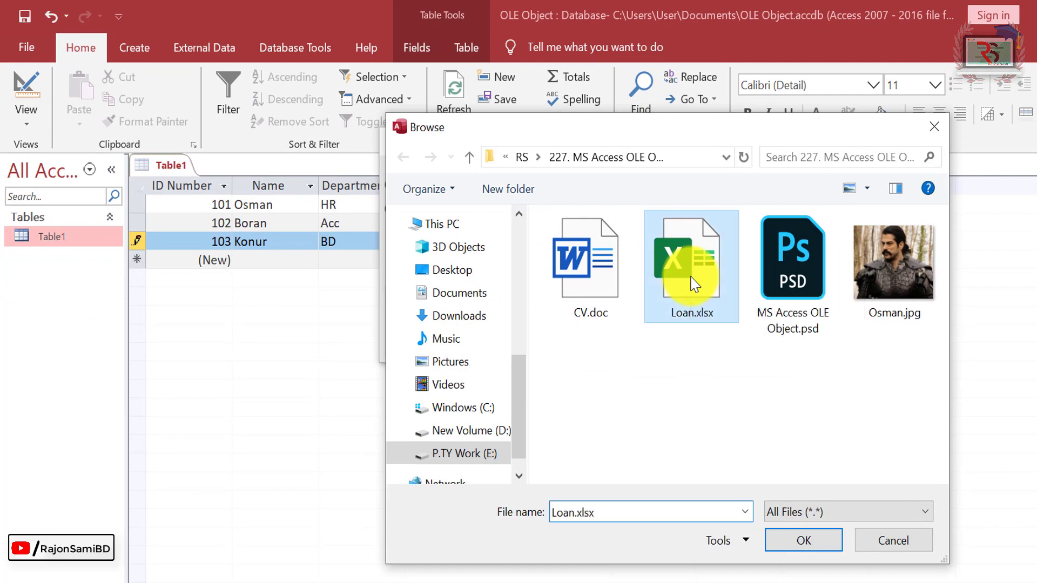
{"action": "left_click", "coordinate": [804, 541]}
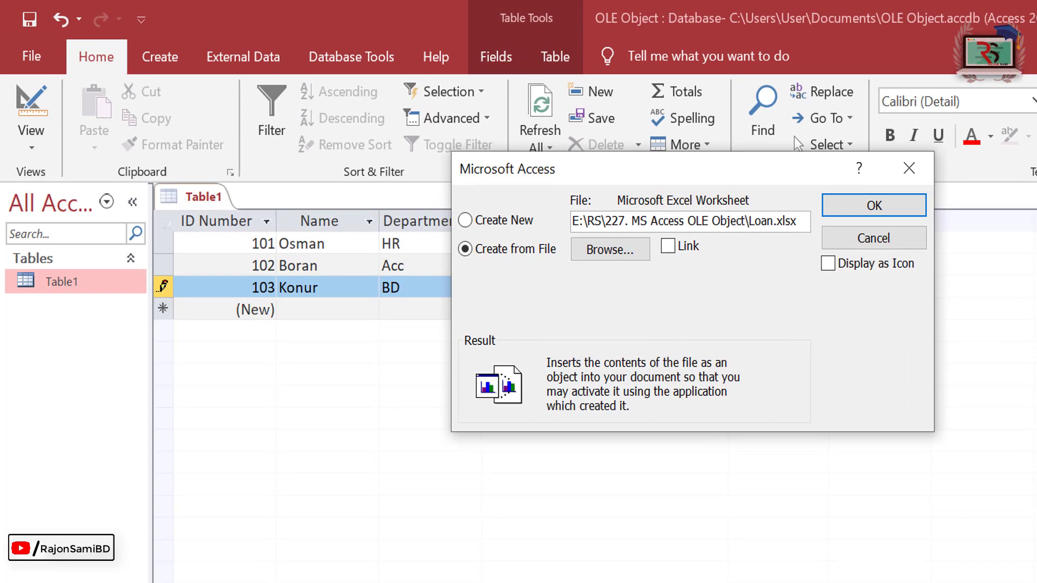
Display the Loan.xlsx object as an icon and pick the Excel icon marked "a," for it
{"action": "left_click", "coordinate": [828, 264]}
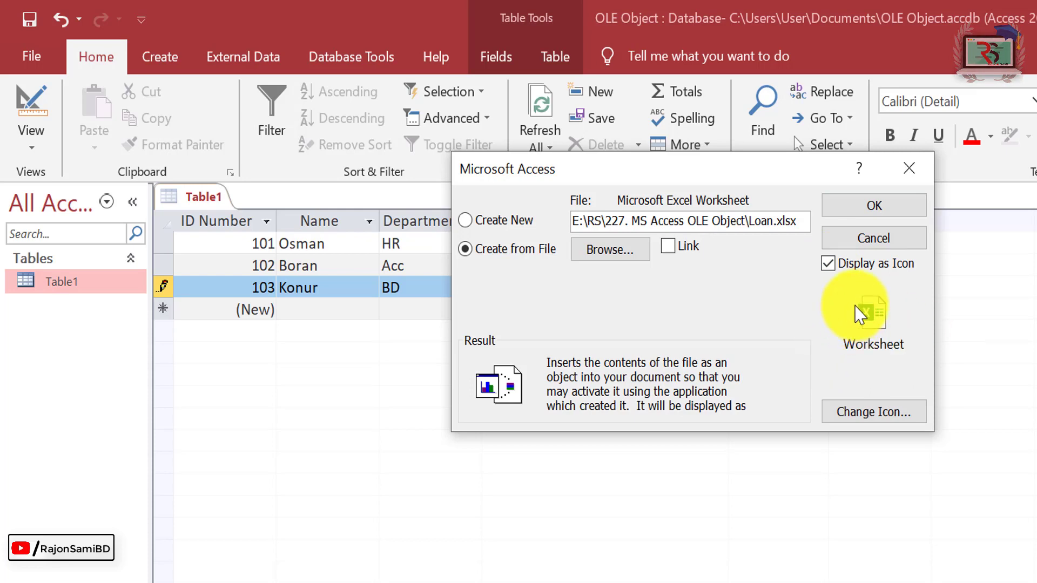
{"action": "left_click", "coordinate": [852, 413]}
{"action": "left_click", "coordinate": [777, 359]}
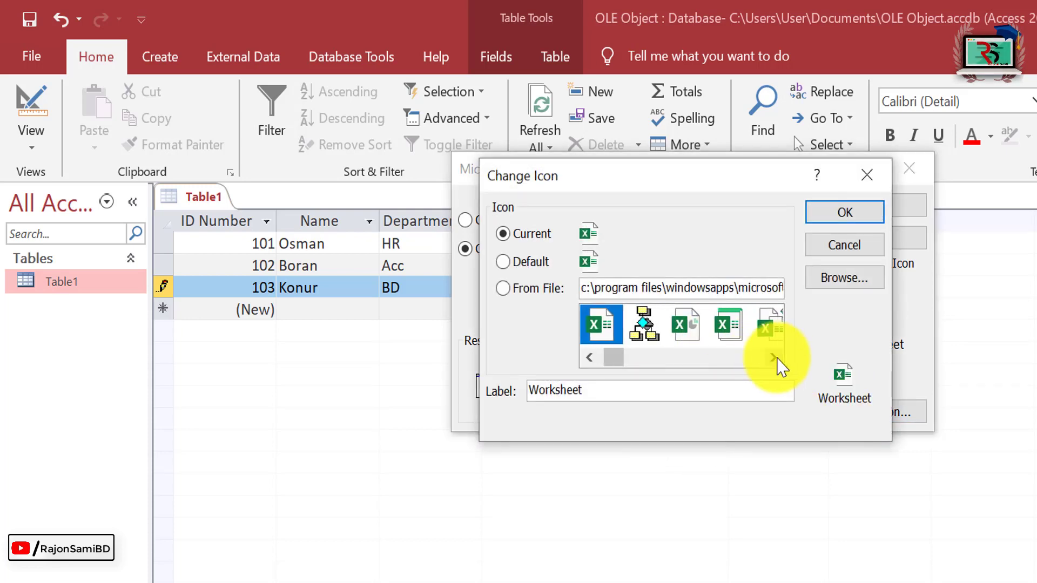
{"action": "left_click", "coordinate": [777, 359]}
{"action": "left_click", "coordinate": [777, 359]}
{"action": "left_click", "coordinate": [777, 359]}
{"action": "left_click", "coordinate": [687, 325]}
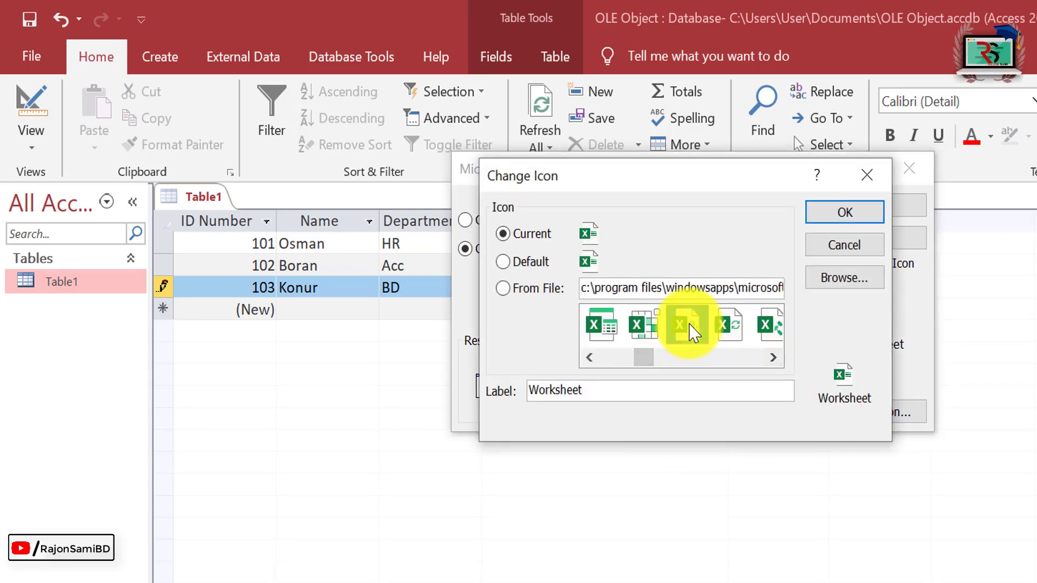
Look through the remaining icons and icon files without picking another, and insert Loan.xlsx into the third record's Attachment cell
{"action": "left_click", "coordinate": [777, 359]}
{"action": "left_click", "coordinate": [777, 358]}
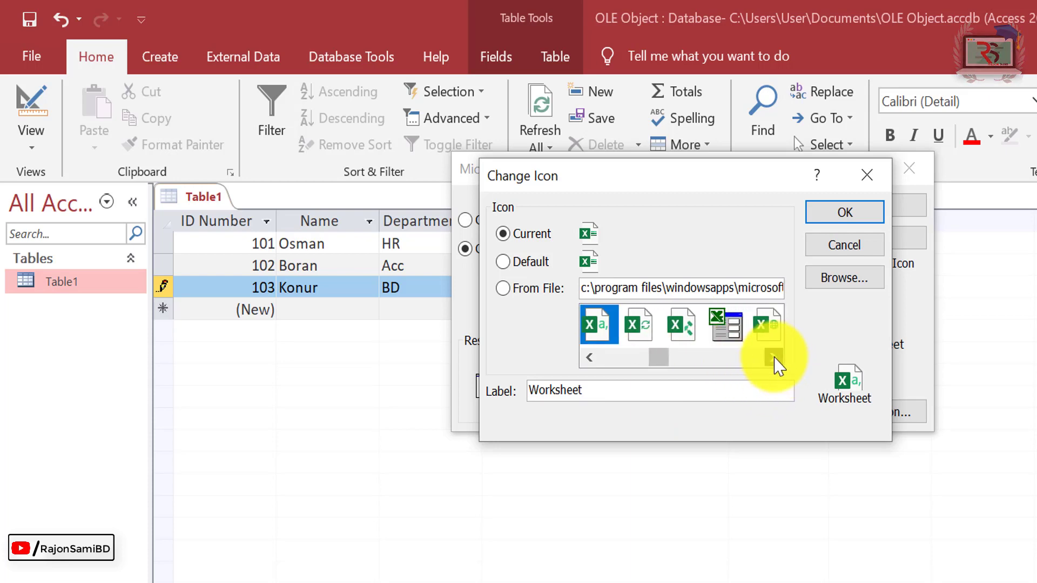
{"action": "left_click", "coordinate": [777, 359]}
{"action": "left_click_drag", "start_coordinate": [656, 357], "coordinate": [611, 363]}
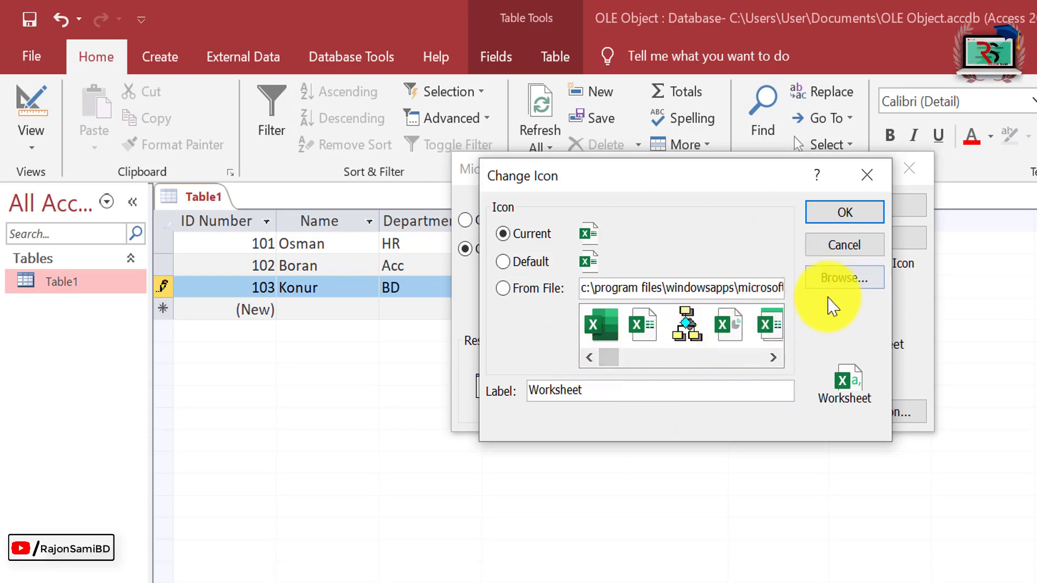
{"action": "left_click", "coordinate": [845, 286]}
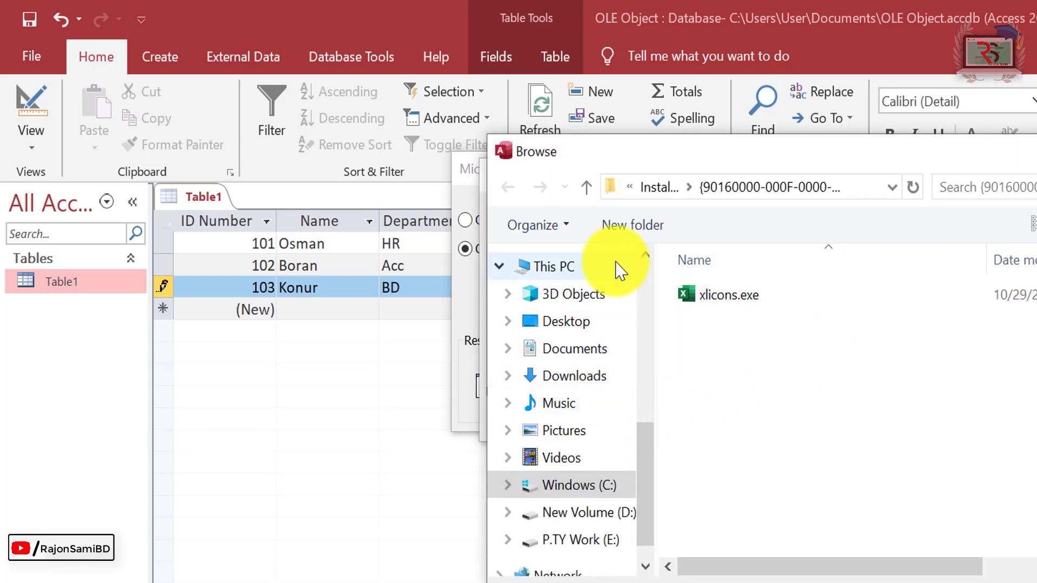
{"action": "key", "text": "Escape"}
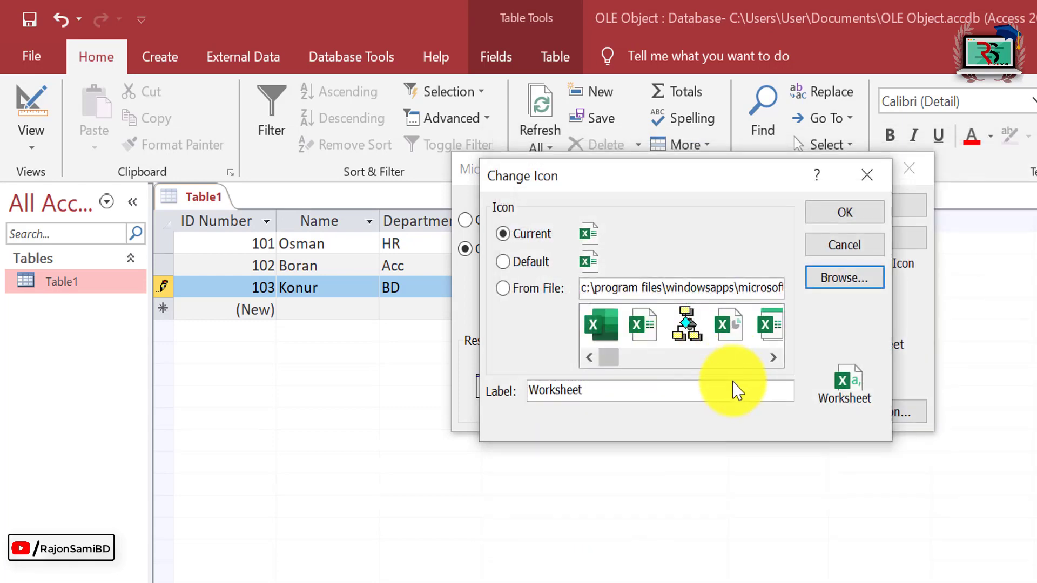
{"action": "left_click", "coordinate": [853, 215]}
{"action": "left_click", "coordinate": [867, 215]}
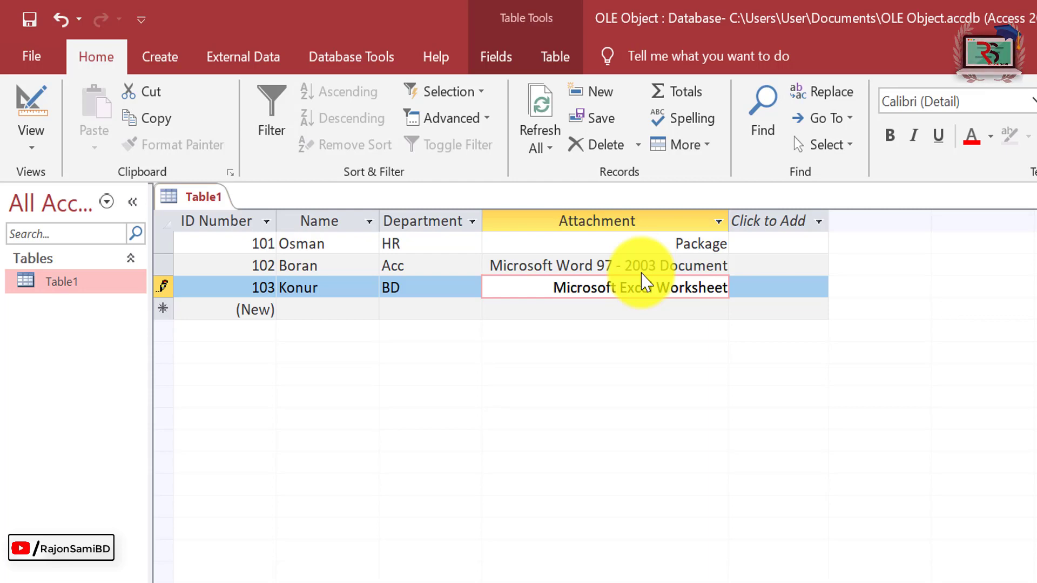
Fill in the fourth record with the person's name and the department HR
{"action": "key", "text": "Tab"}
{"action": "key", "text": "Tab"}
{"action": "type", "text": "Turgut"}
{"action": "key", "text": "Tab"}
{"action": "type", "text": "HR"}
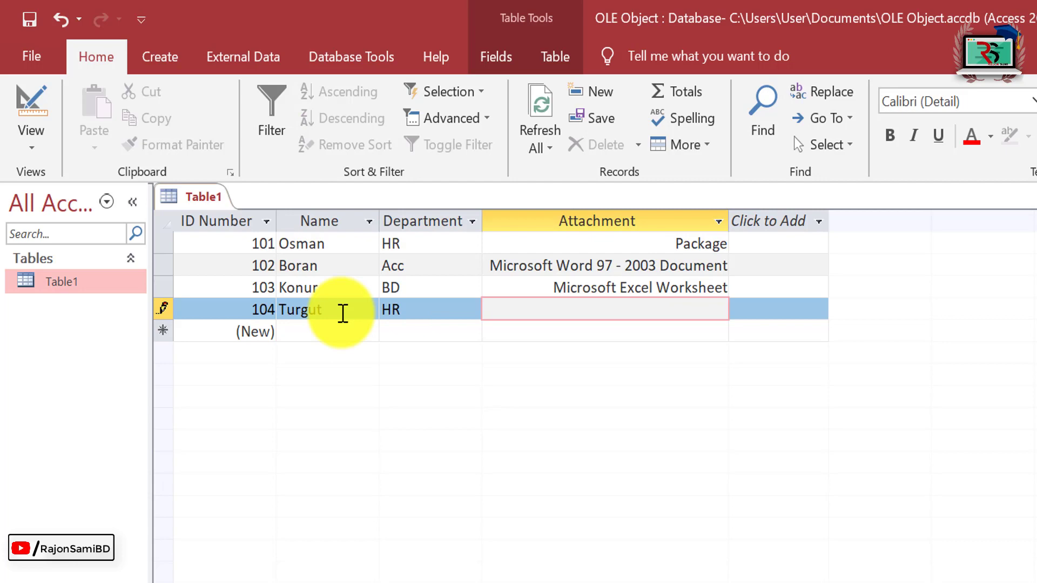
{"action": "left_click", "coordinate": [343, 312]}
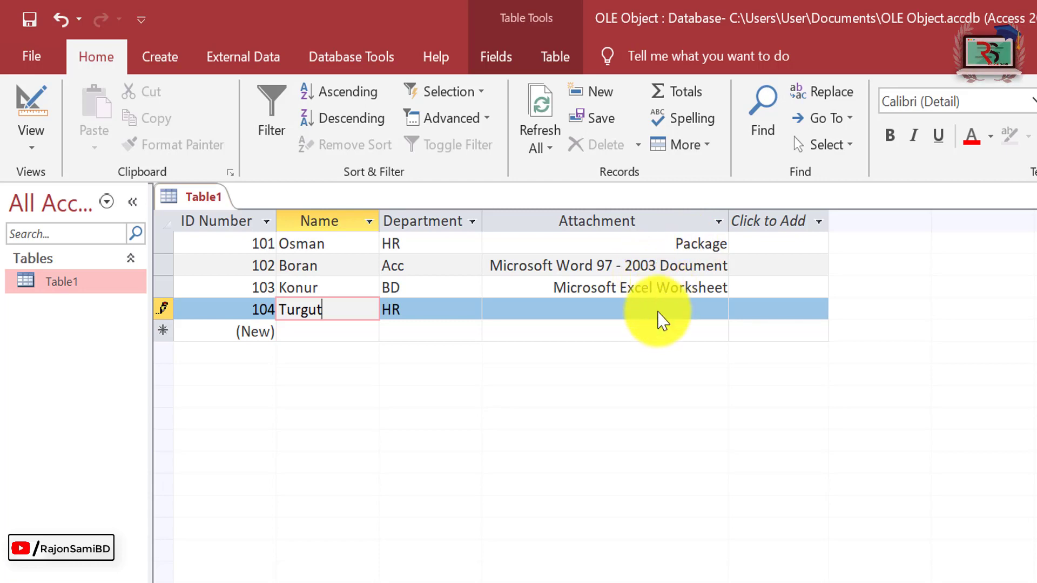
Insert the existing video ppt slide ti.mp4 from E:\RS\ppt tim as an object into the fourth record's Attachment cell
{"action": "left_click", "coordinate": [631, 310]}
{"action": "right_click", "coordinate": [628, 307]}
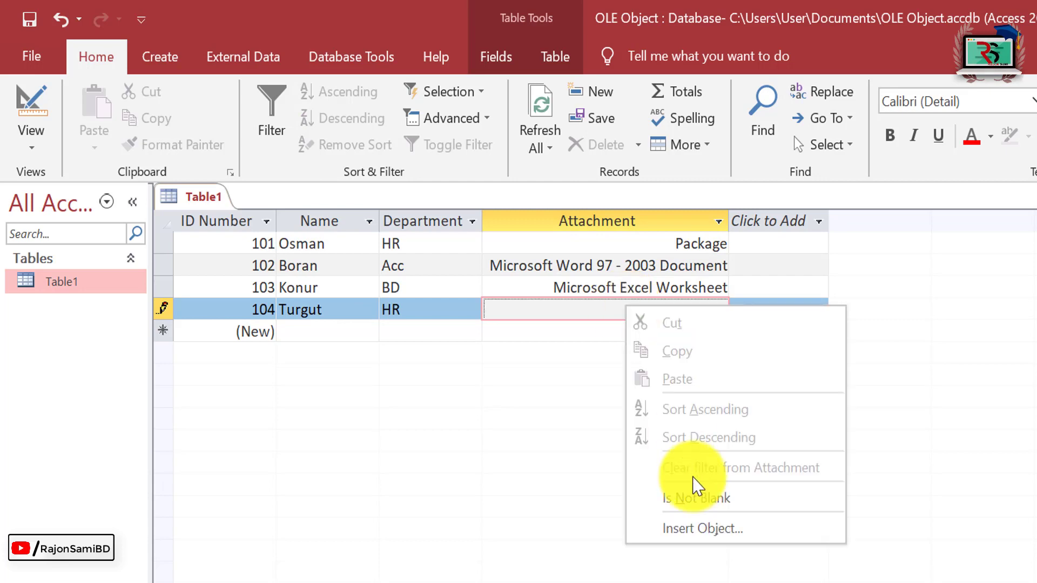
{"action": "left_click", "coordinate": [710, 533]}
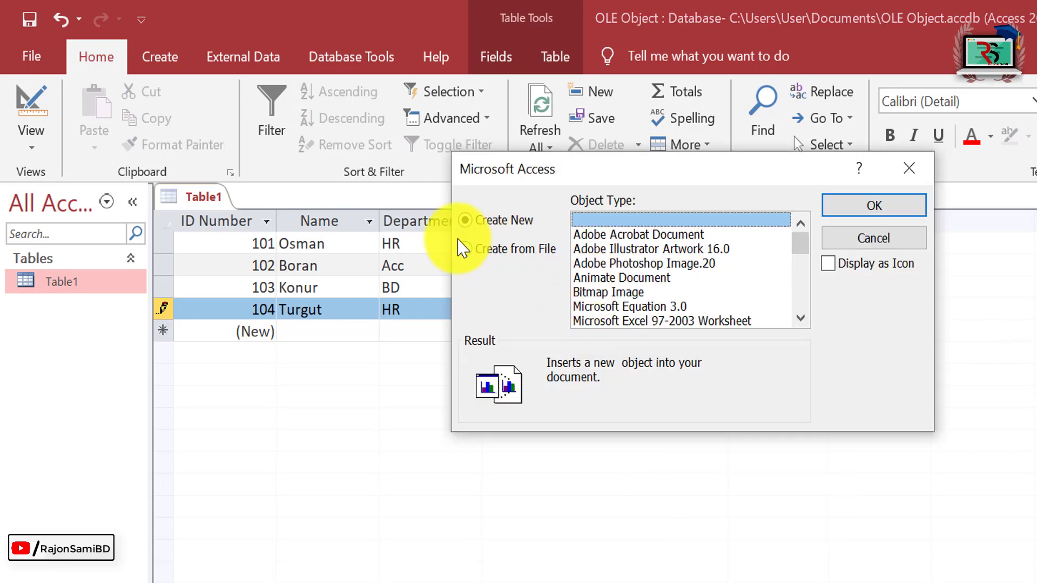
{"action": "left_click", "coordinate": [493, 255]}
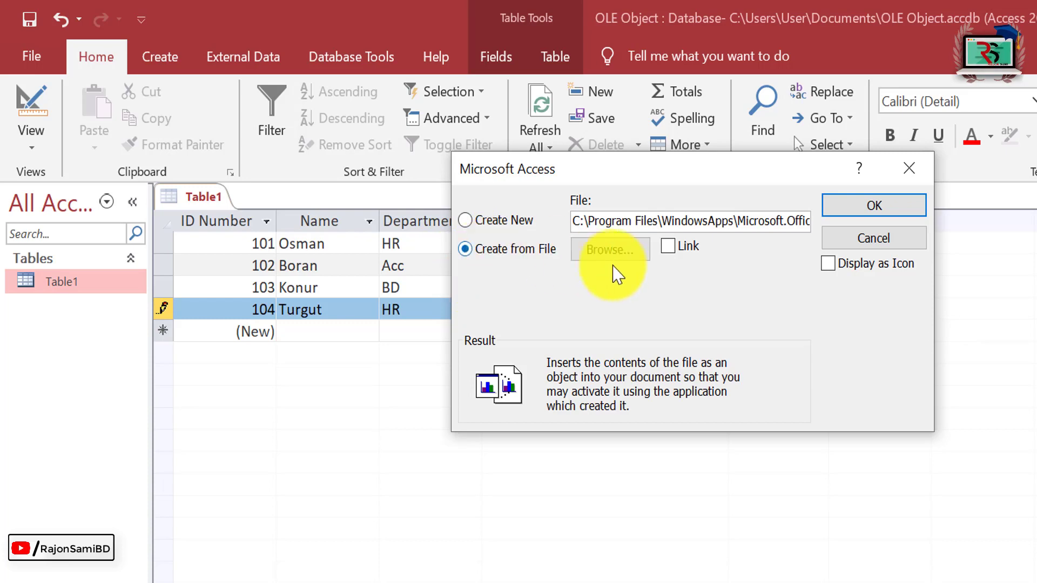
{"action": "left_click", "coordinate": [609, 251]}
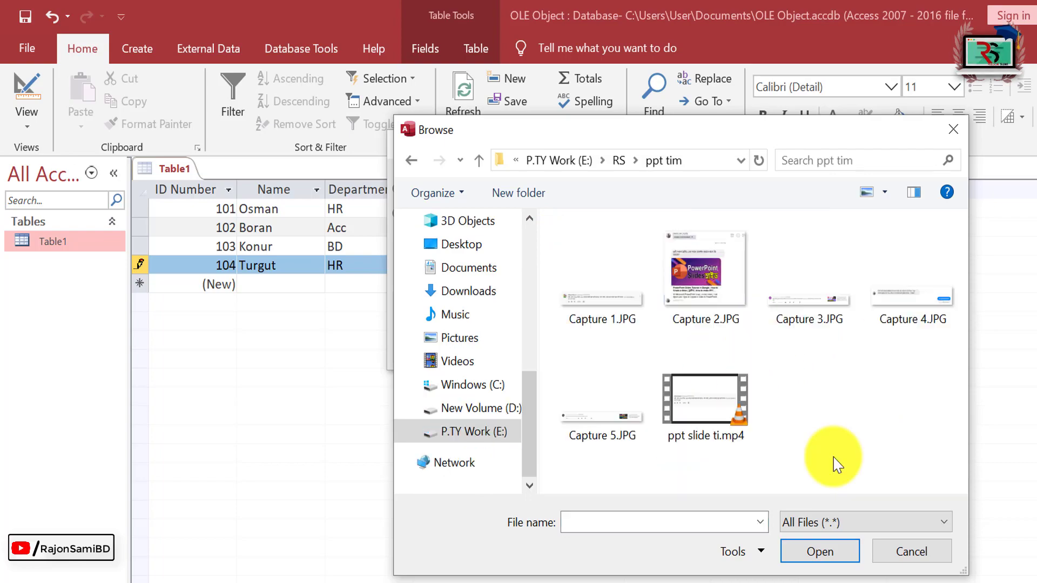
{"action": "left_click", "coordinate": [716, 422]}
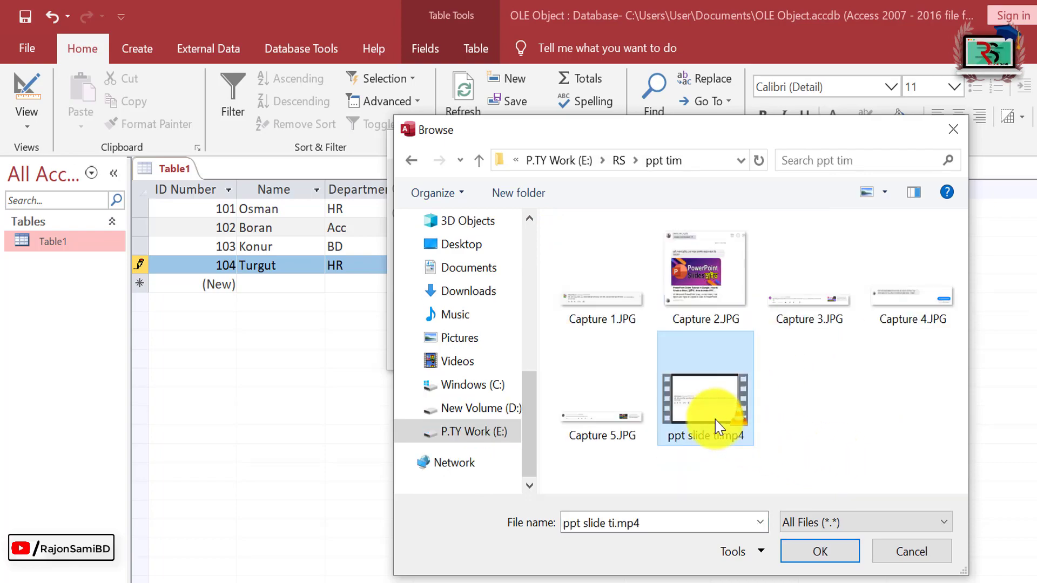
{"action": "left_click", "coordinate": [824, 553]}
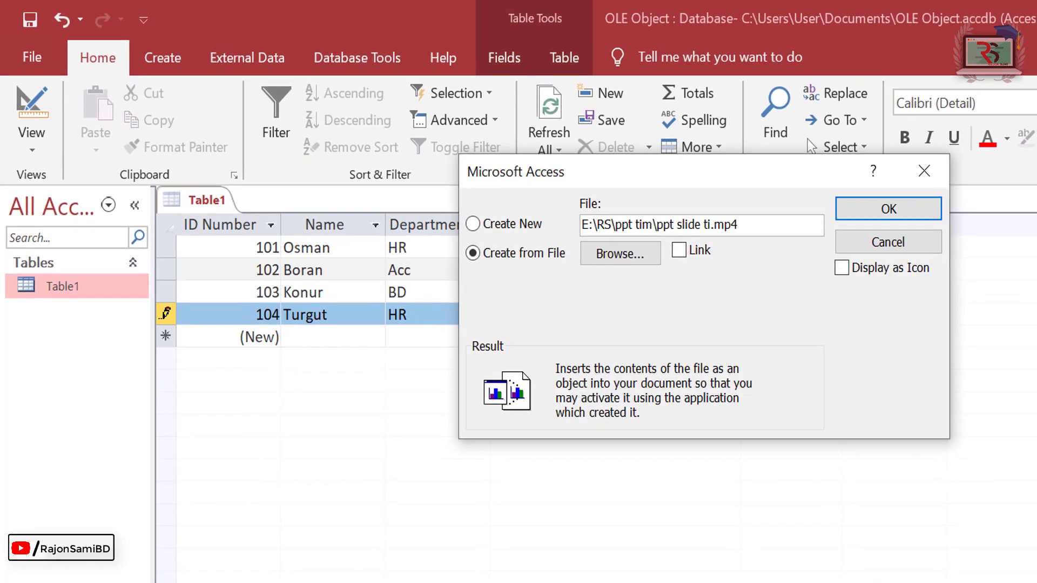
{"action": "left_click", "coordinate": [776, 182]}
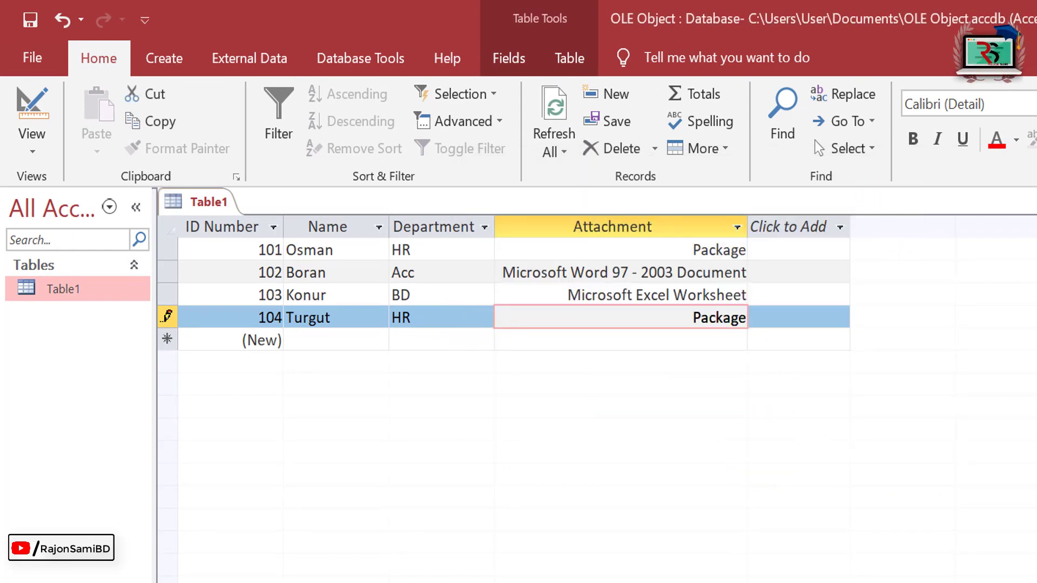
Open the third record's embedded worksheet and the fourth record's embedded video to check them, closing each one
{"action": "double_click", "coordinate": [613, 295]}
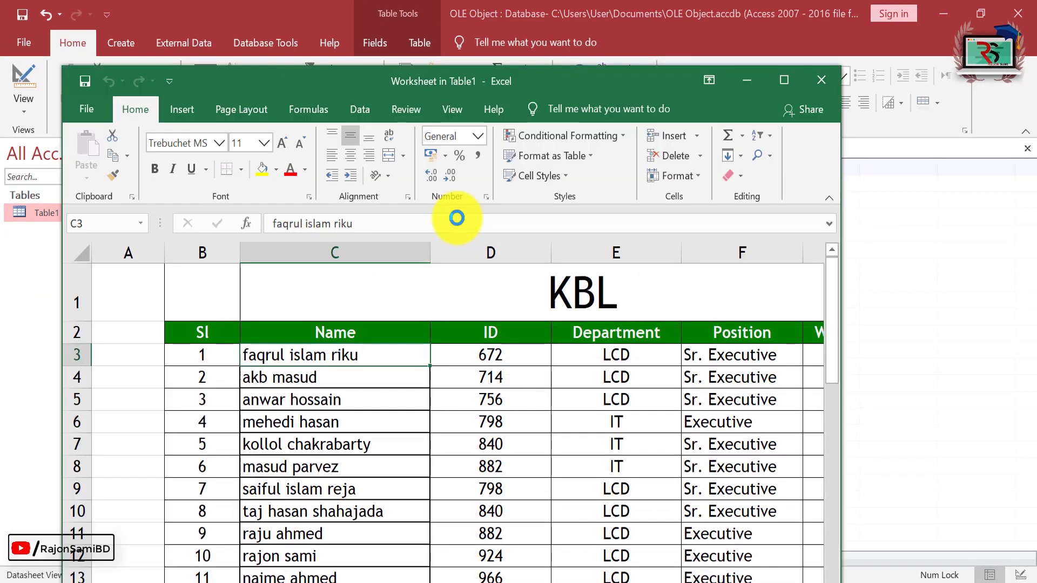
{"action": "left_click", "coordinate": [822, 80]}
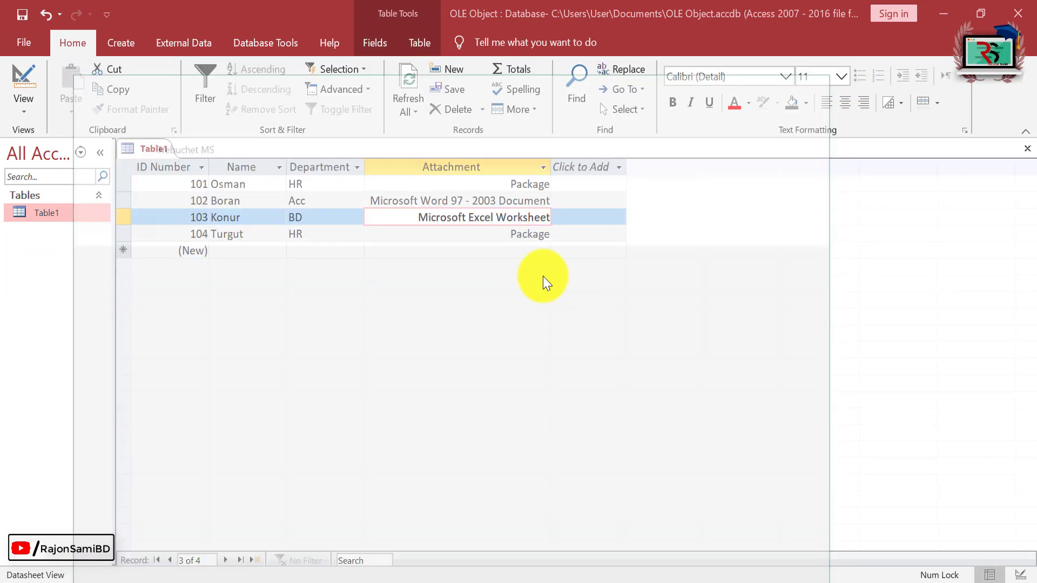
{"action": "left_click", "coordinate": [528, 237]}
{"action": "double_click", "coordinate": [527, 236]}
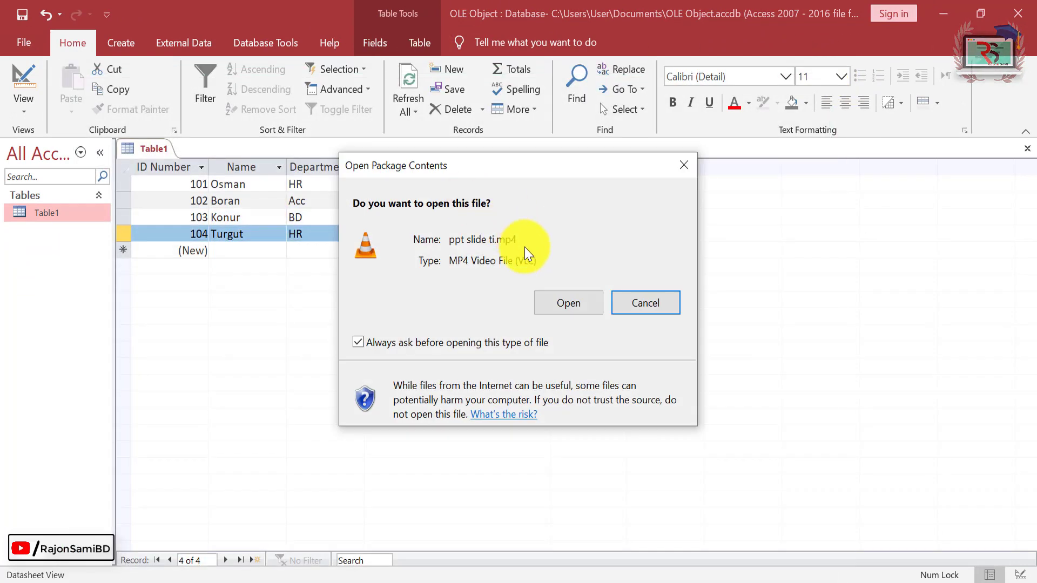
{"action": "left_click", "coordinate": [579, 316]}
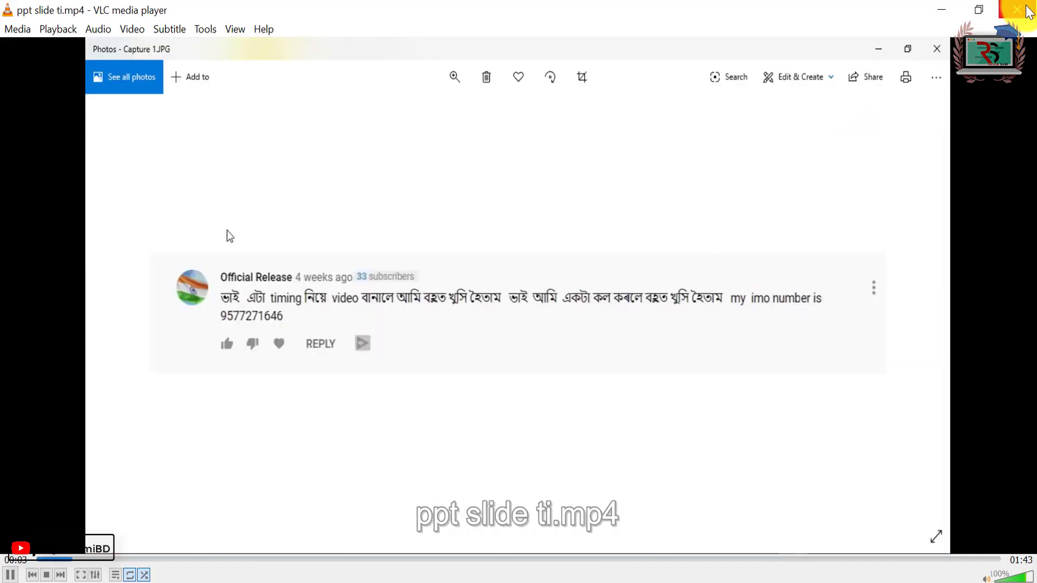
{"action": "left_click", "coordinate": [1029, 12]}
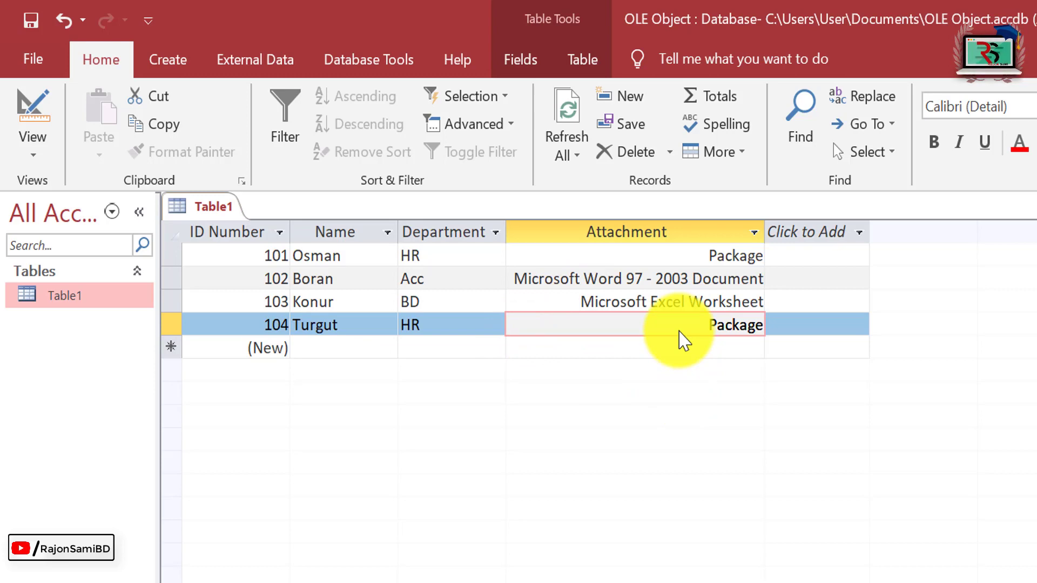
Delete the object from the fourth record's Attachment cell and undo the deletion
{"action": "key", "text": "Delete"}
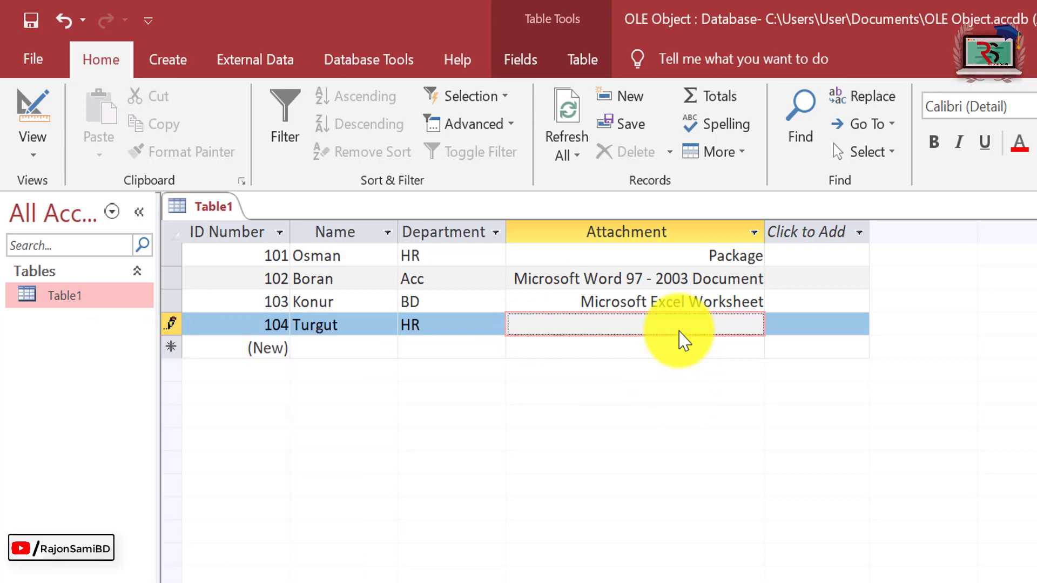
{"action": "key", "text": "ctrl+z"}
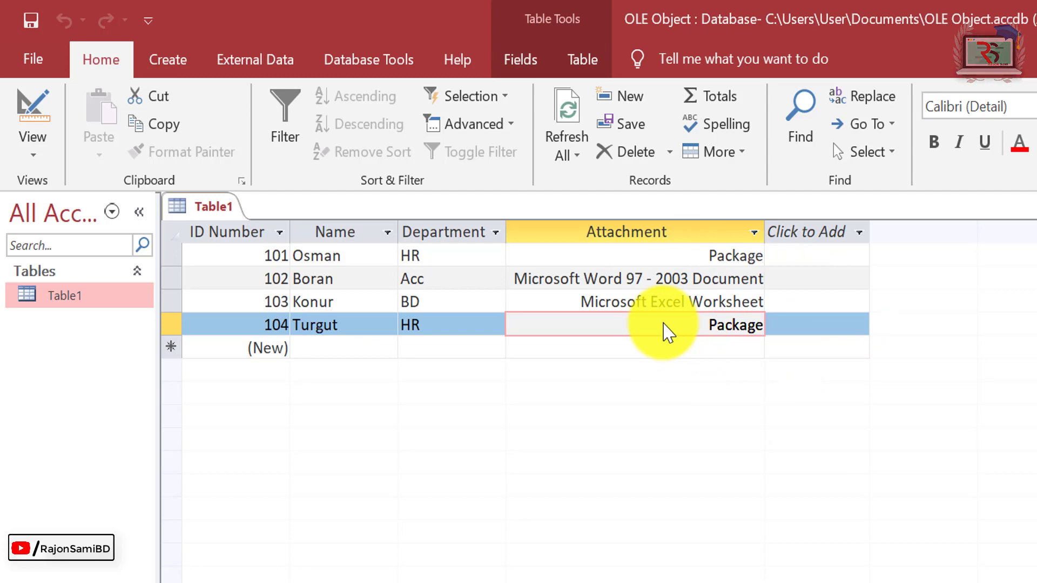
{"action": "double_click", "coordinate": [665, 325]}
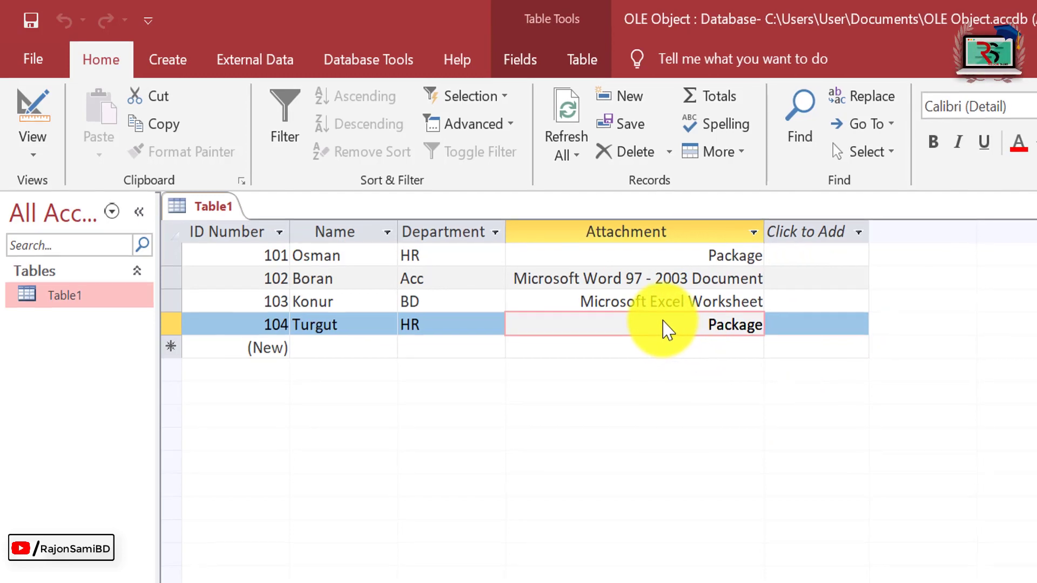
Insert a newly created Bitmap Image object into the fourth record's Attachment cell, replacing the video
{"action": "right_click", "coordinate": [641, 304]}
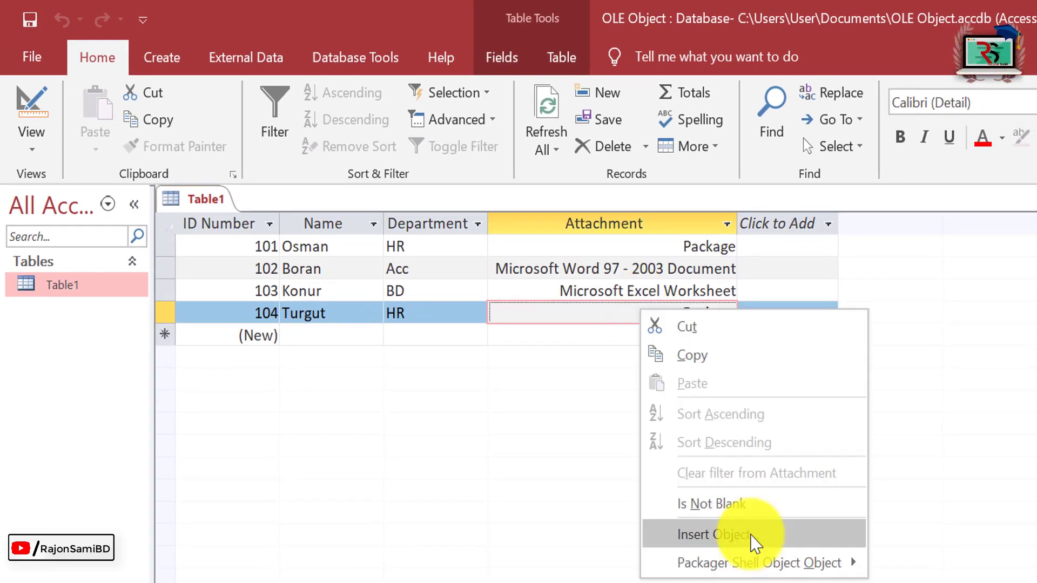
{"action": "left_click", "coordinate": [752, 537]}
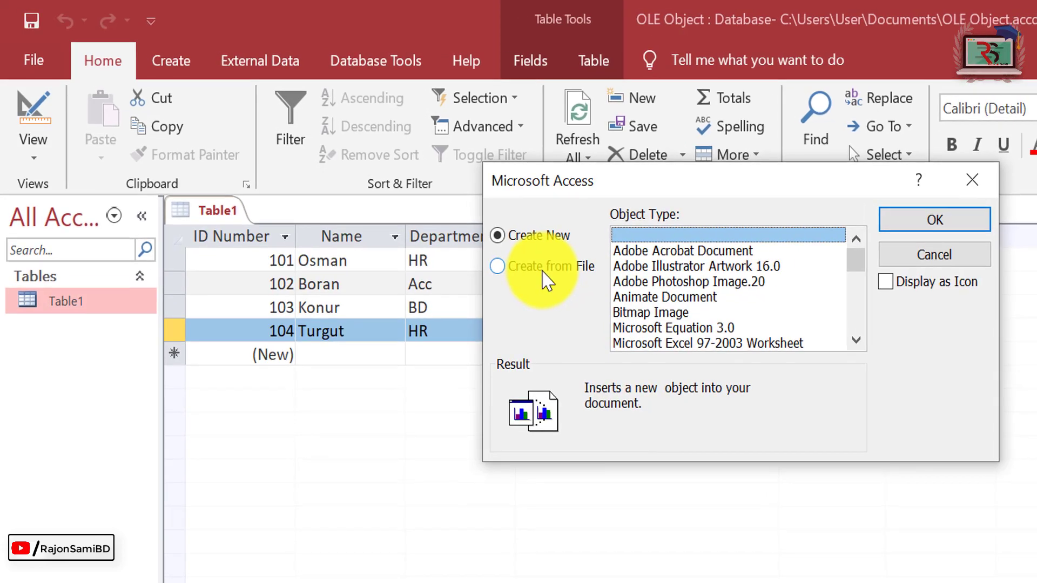
{"action": "left_click", "coordinate": [543, 272]}
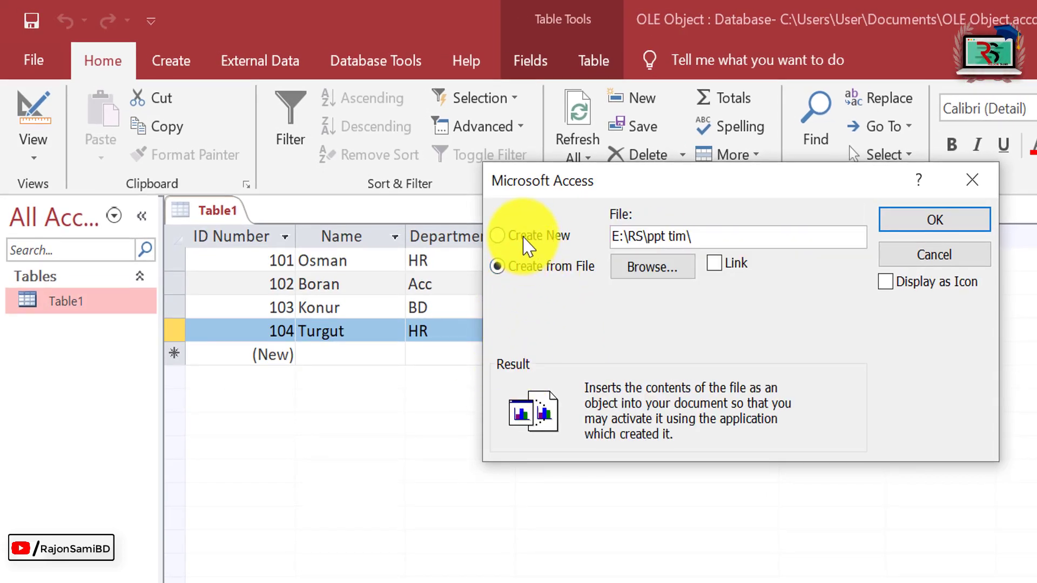
{"action": "left_click", "coordinate": [525, 238]}
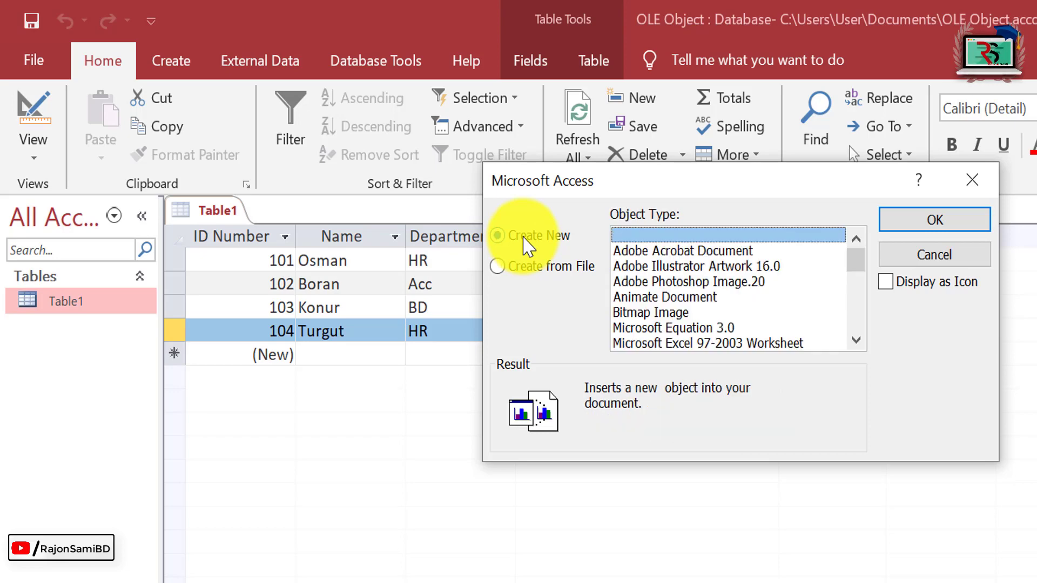
{"action": "left_click", "coordinate": [627, 253]}
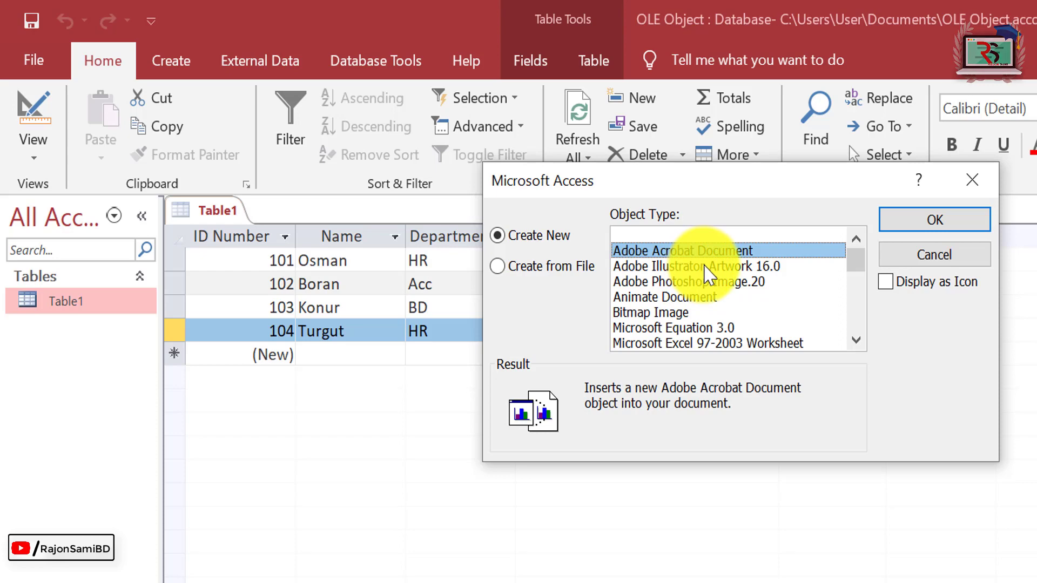
{"action": "left_click", "coordinate": [705, 265]}
{"action": "left_click", "coordinate": [709, 283]}
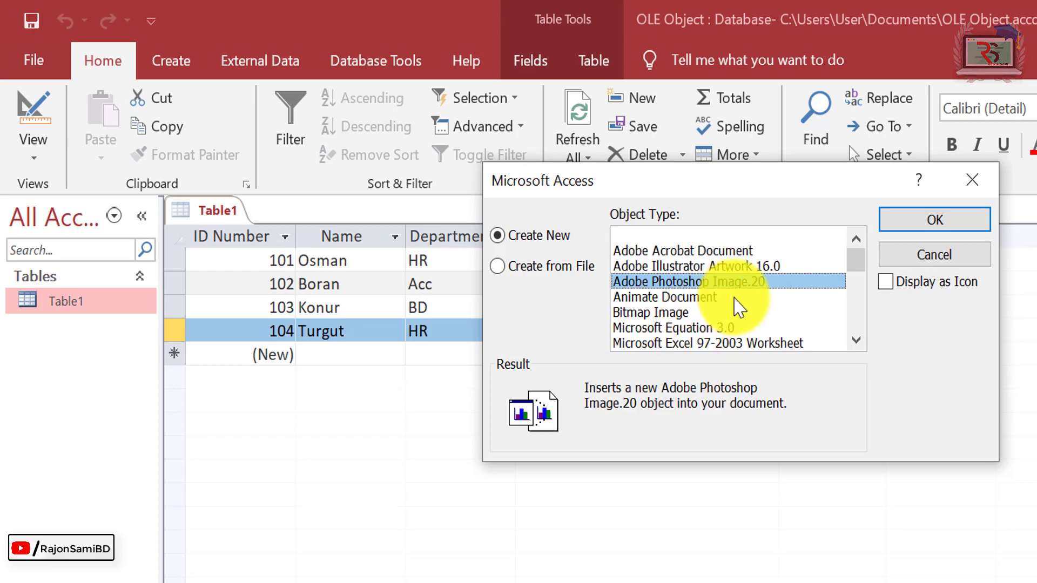
{"action": "left_click", "coordinate": [638, 315]}
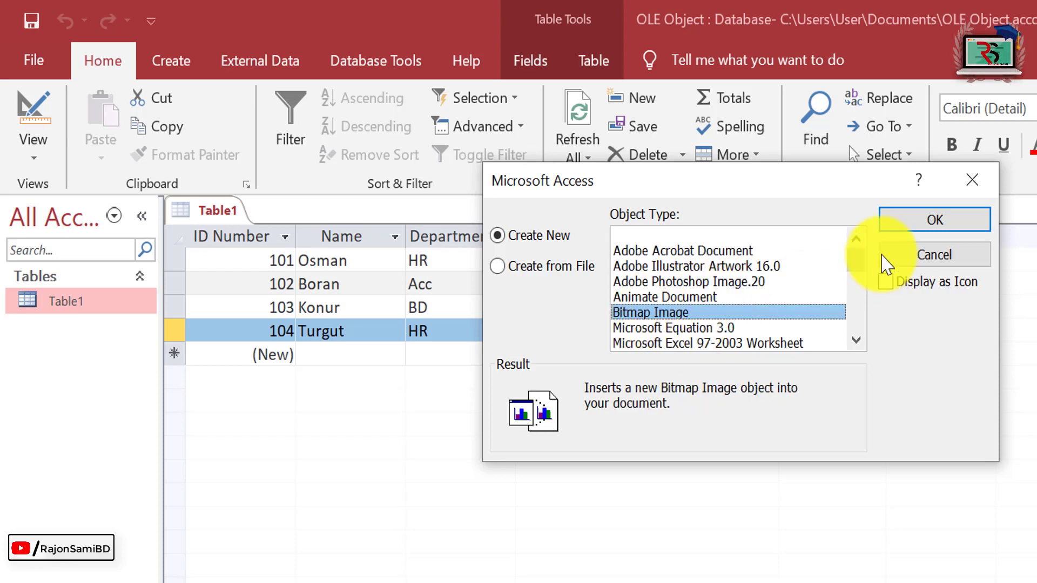
{"action": "left_click", "coordinate": [905, 222]}
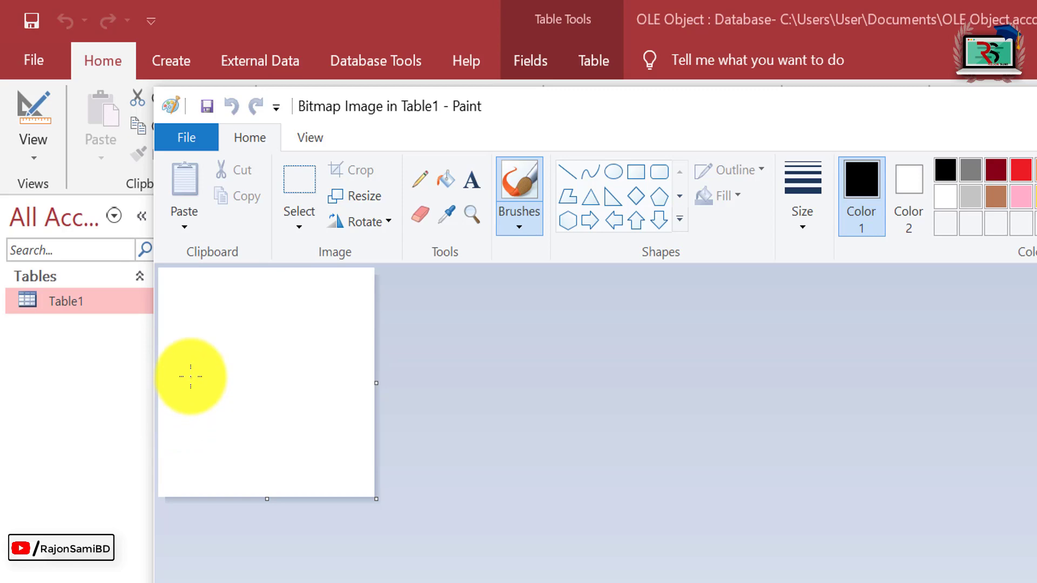
Draw a freehand signature in black with the brush on the bitmap canvas and maximize the Paint window
{"action": "mouse_move", "coordinate": [190, 373]}
{"action": "left_mouse_down"}
{"action": "mouse_move", "coordinate": [185, 405]}
{"action": "mouse_move", "coordinate": [282, 343]}
{"action": "mouse_move", "coordinate": [243, 370]}
{"action": "mouse_move", "coordinate": [255, 437]}
{"action": "left_mouse_up"}
{"action": "left_click_drag", "start_coordinate": [346, 352], "coordinate": [264, 443]}
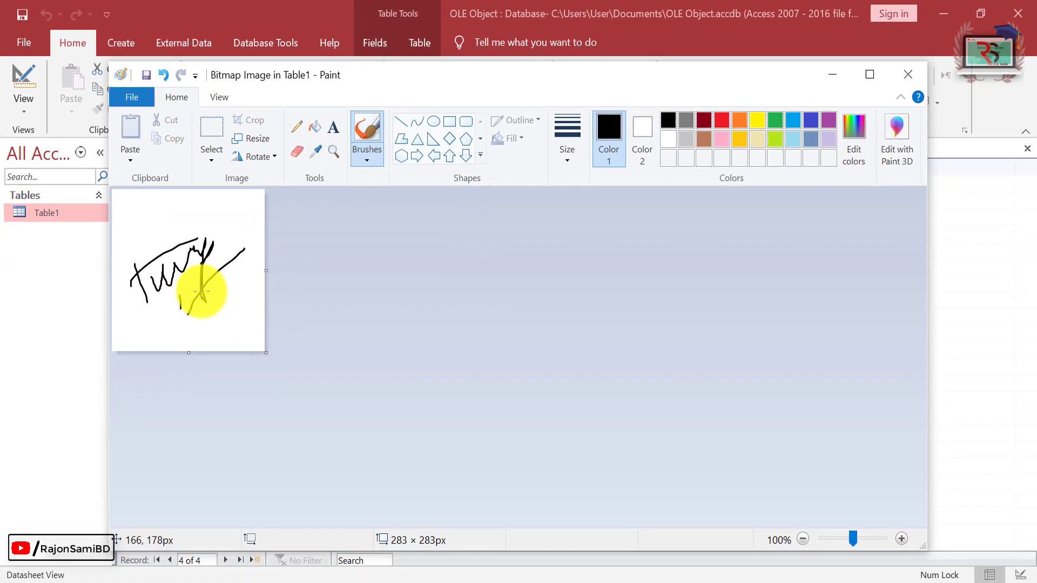
{"action": "left_click", "coordinate": [870, 74]}
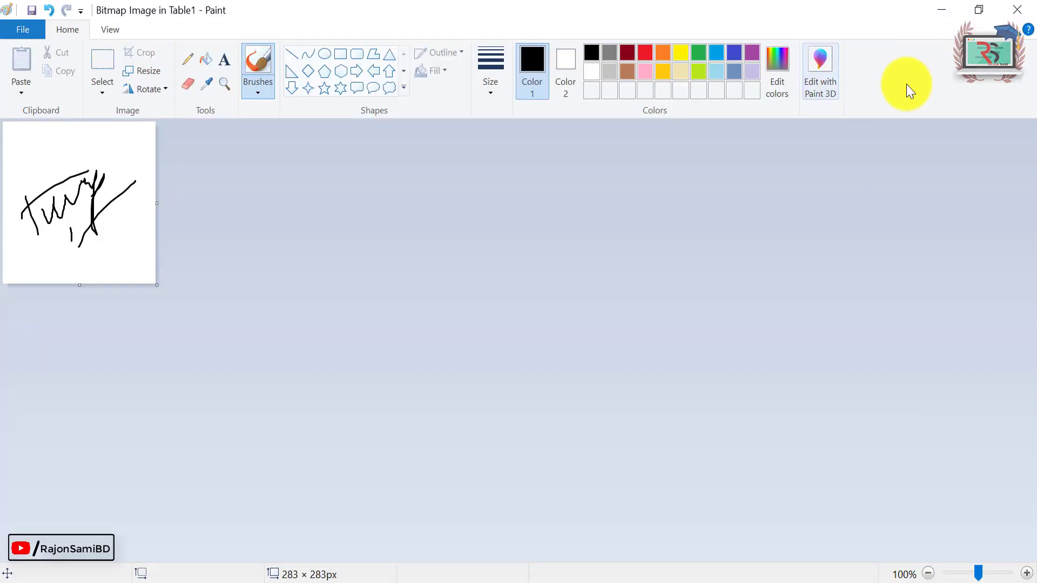
Close the bitmap drawing and reopen it from the fourth record's Attachment cell to check it, closing it again
{"action": "left_click", "coordinate": [1024, 11]}
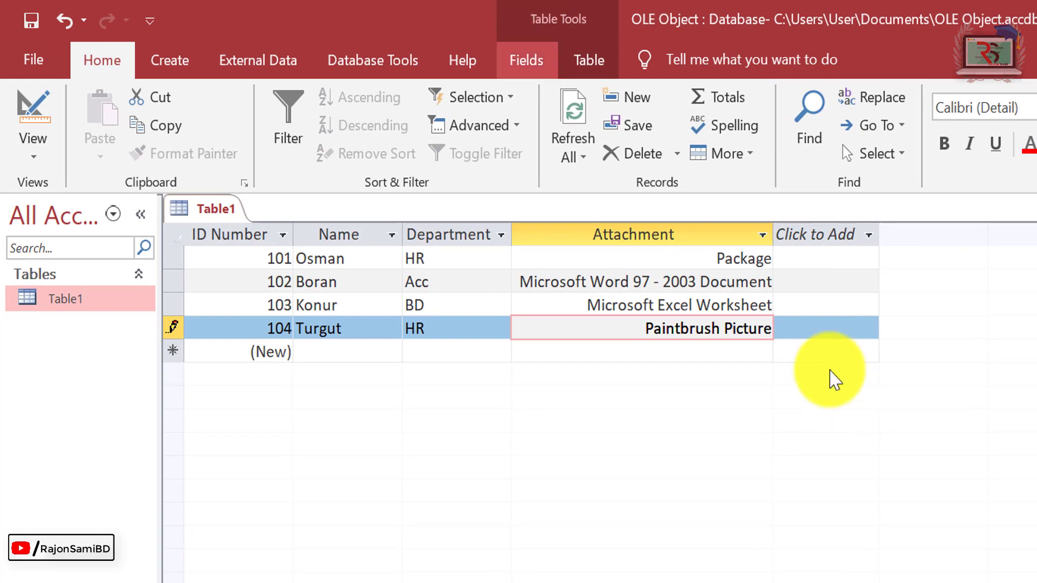
{"action": "double_click", "coordinate": [687, 325]}
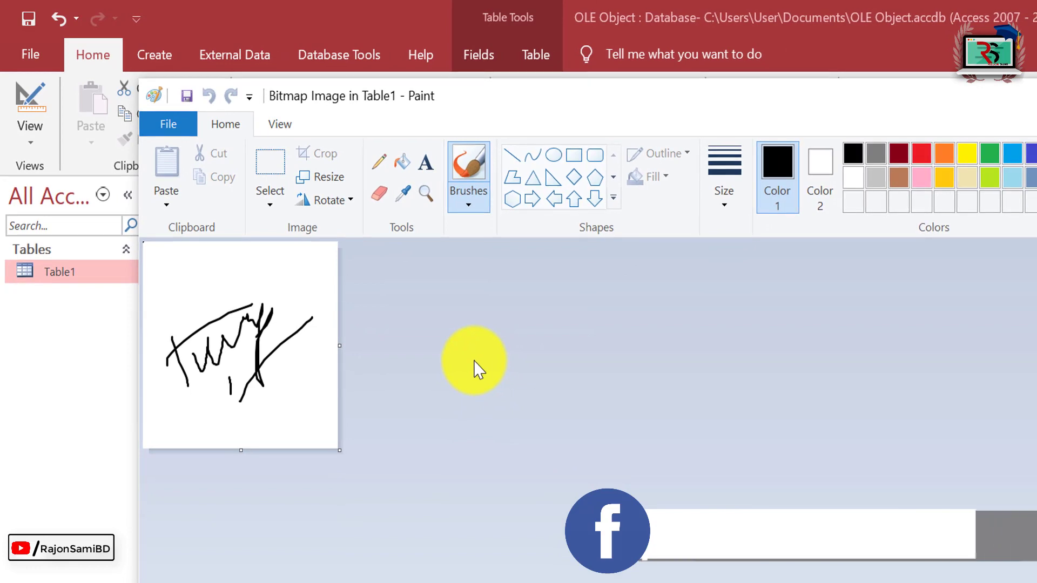
{"action": "left_click", "coordinate": [1035, 93]}
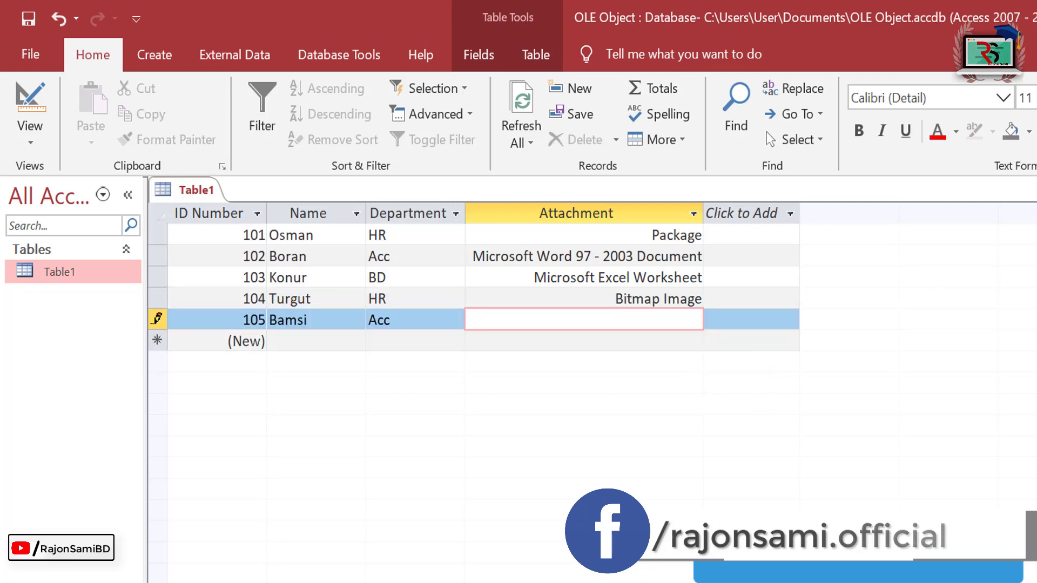
Insert a newly created Microsoft Word Document object into the fifth record's Attachment cell and delete it again
{"action": "right_click", "coordinate": [536, 321]}
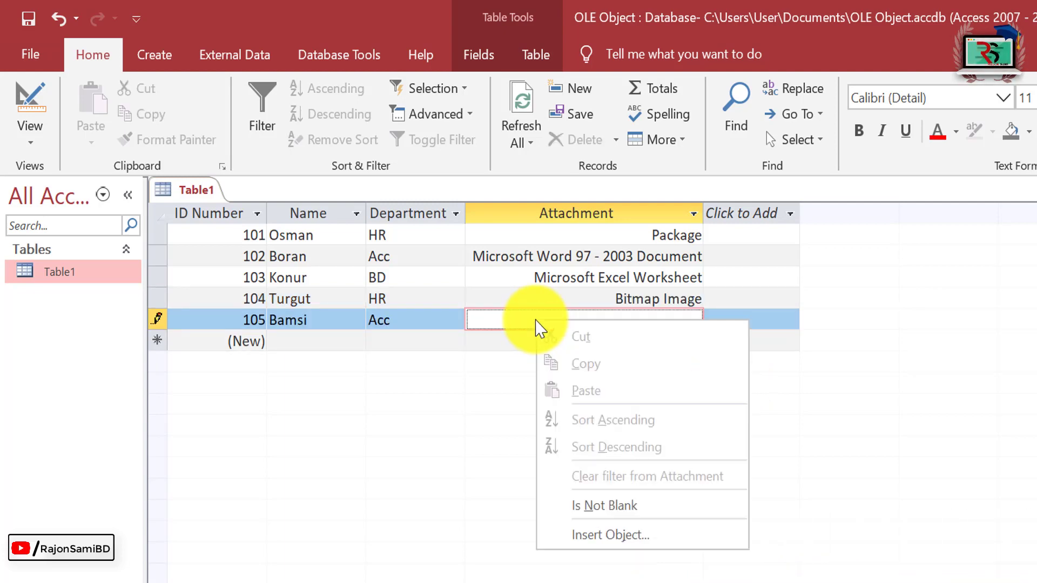
{"action": "left_click", "coordinate": [627, 537]}
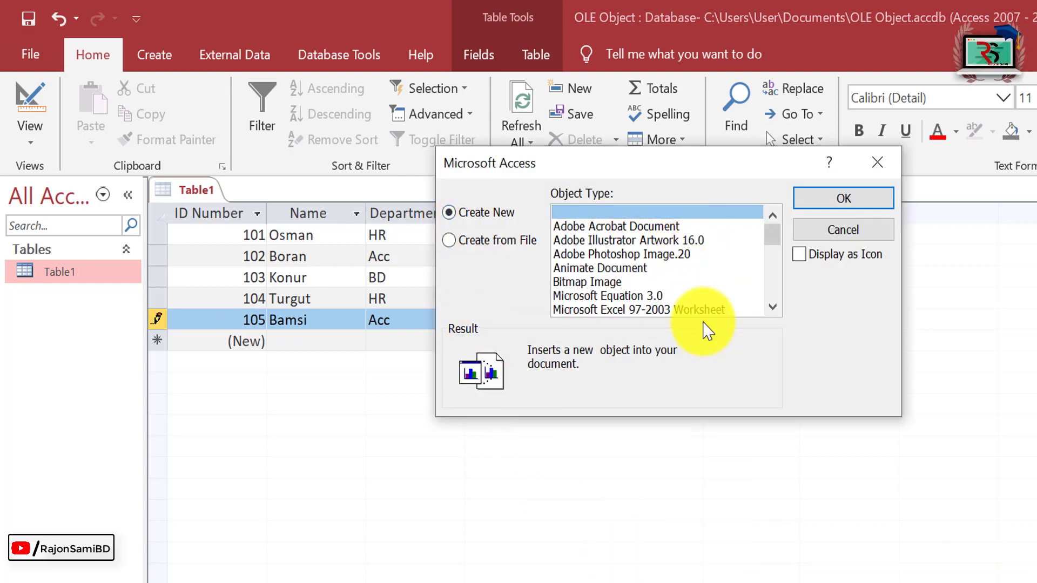
{"action": "left_click", "coordinate": [773, 307]}
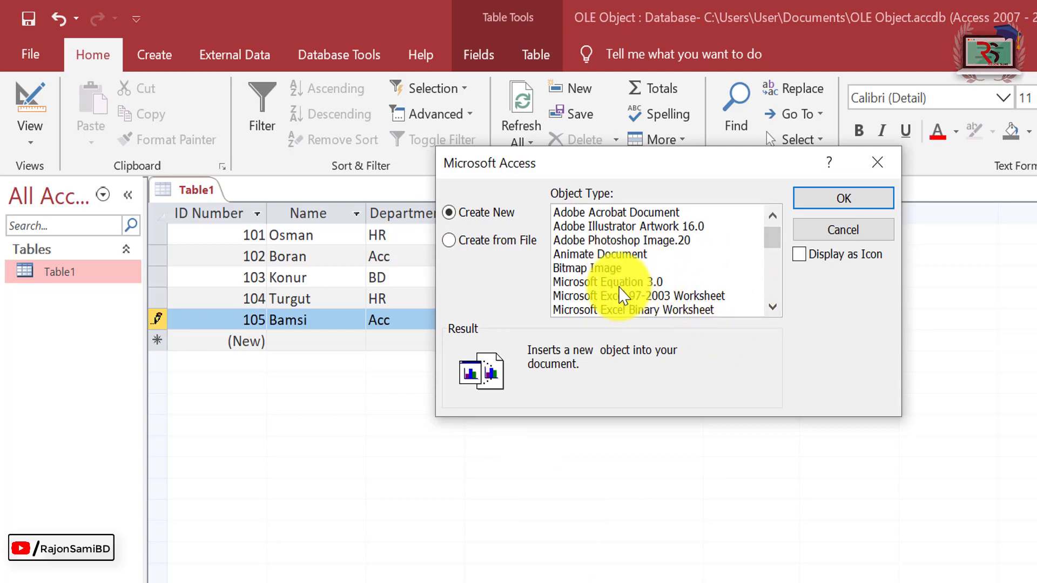
{"action": "left_click", "coordinate": [617, 297]}
{"action": "left_click", "coordinate": [773, 307]}
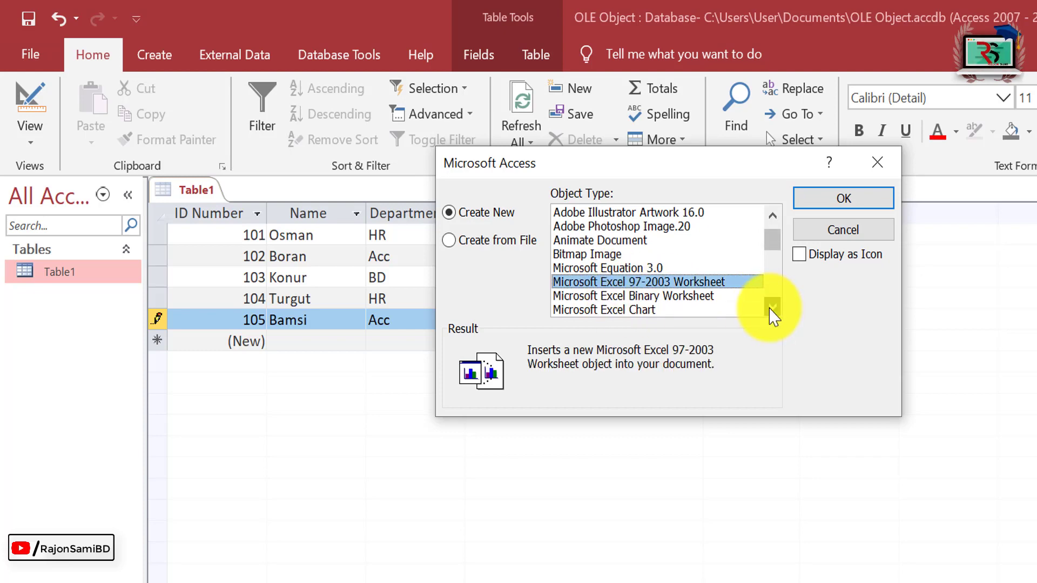
{"action": "left_click", "coordinate": [773, 307]}
{"action": "left_click", "coordinate": [713, 282]}
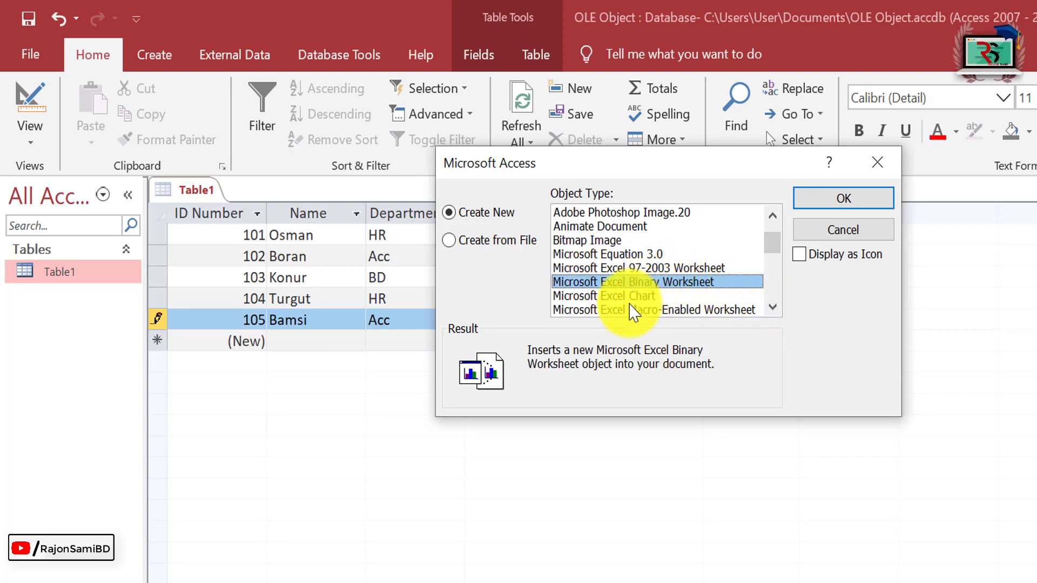
{"action": "left_click", "coordinate": [631, 296]}
{"action": "left_click", "coordinate": [773, 307]}
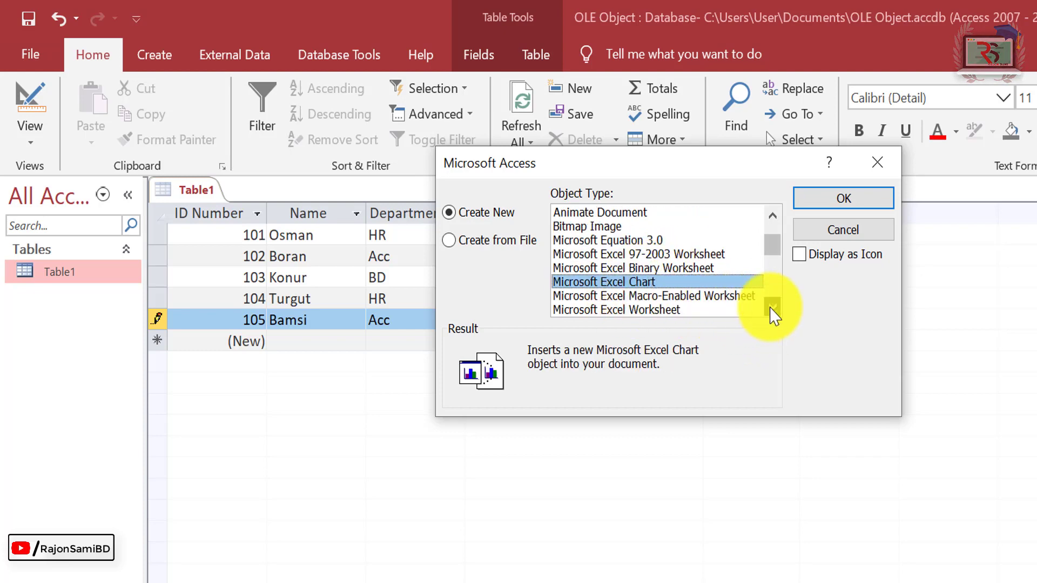
{"action": "left_click", "coordinate": [773, 307]}
{"action": "left_click", "coordinate": [773, 307]}
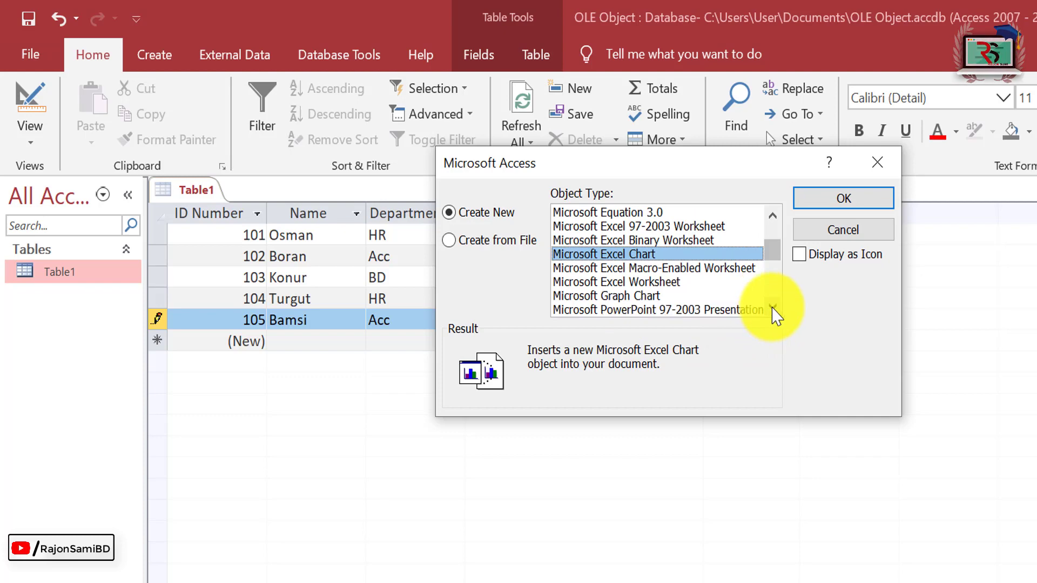
{"action": "left_click", "coordinate": [773, 307]}
{"action": "left_click", "coordinate": [773, 306]}
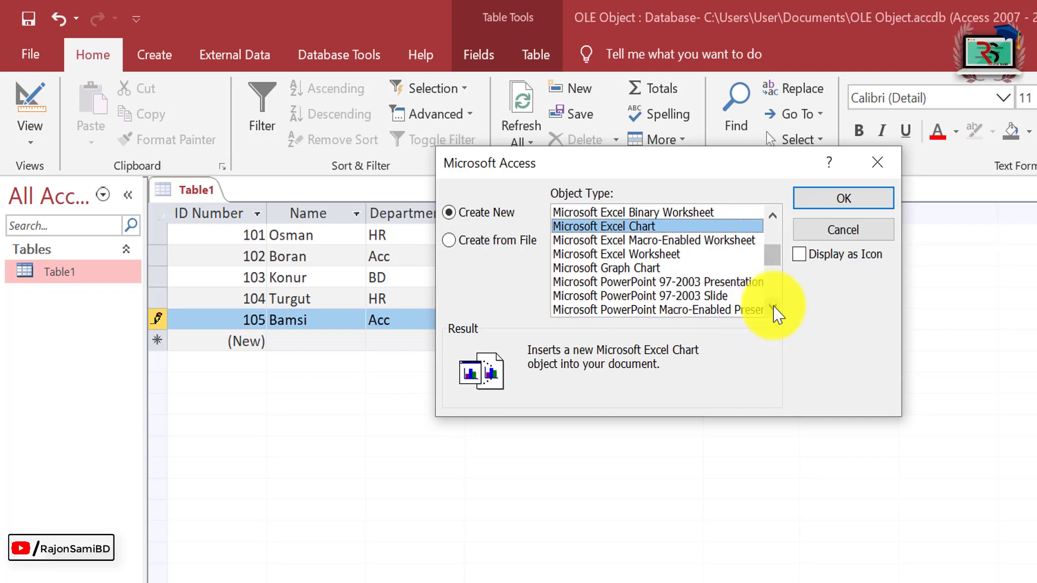
{"action": "left_click", "coordinate": [773, 307]}
{"action": "left_click", "coordinate": [775, 307]}
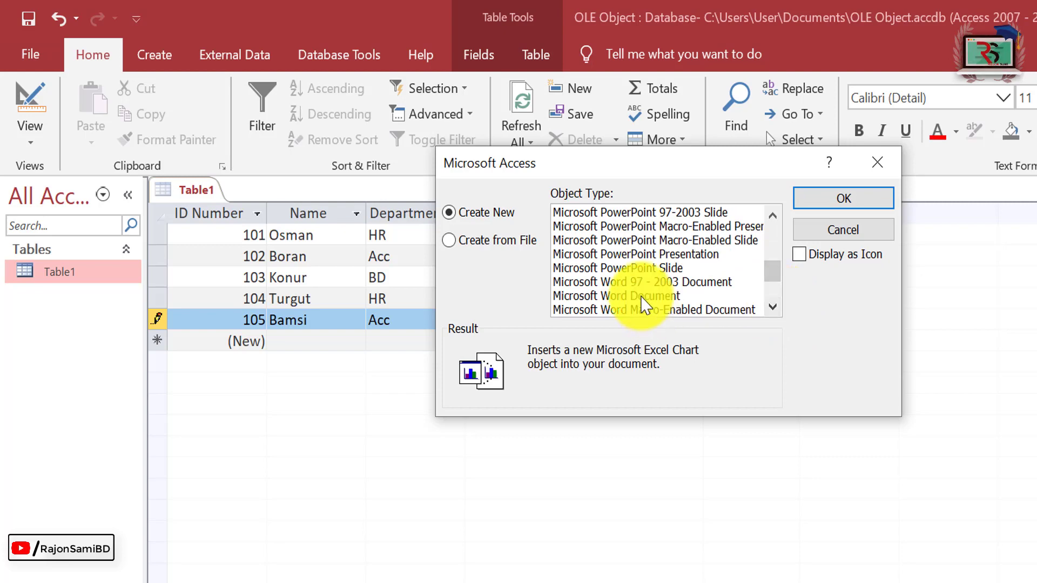
{"action": "left_click", "coordinate": [639, 297]}
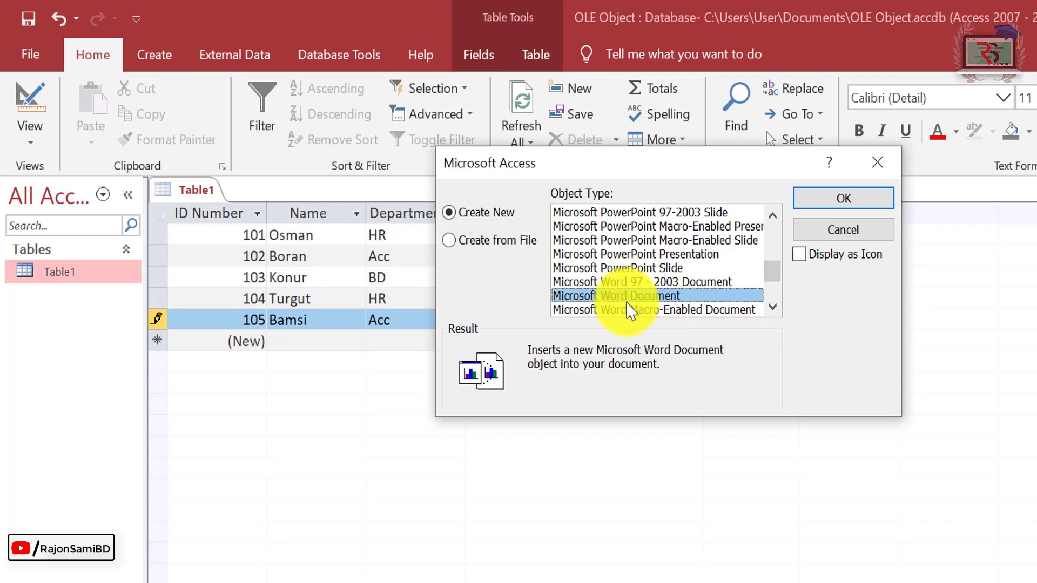
{"action": "left_click", "coordinate": [825, 207]}
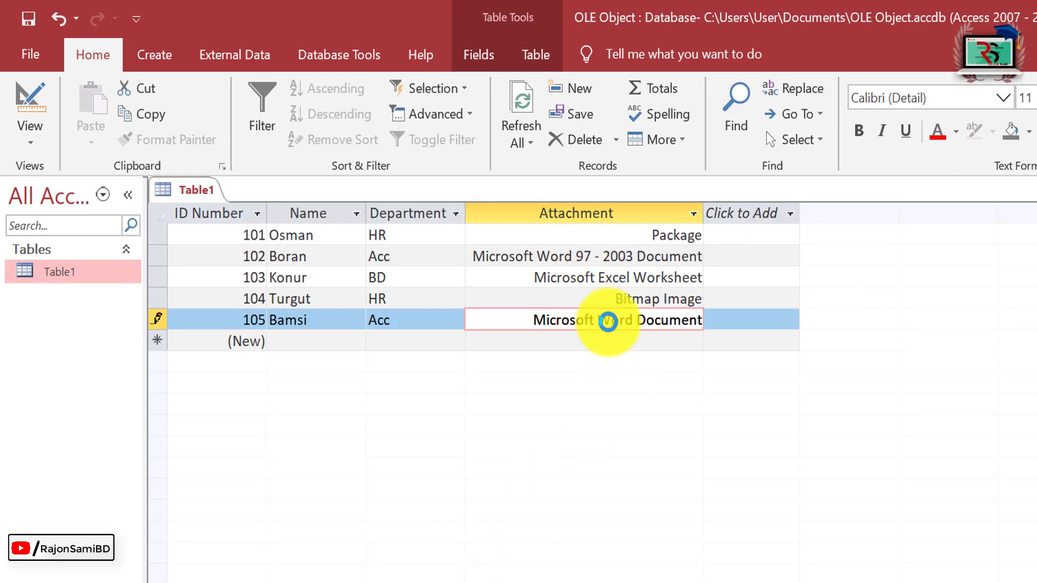
{"action": "double_click", "coordinate": [607, 323]}
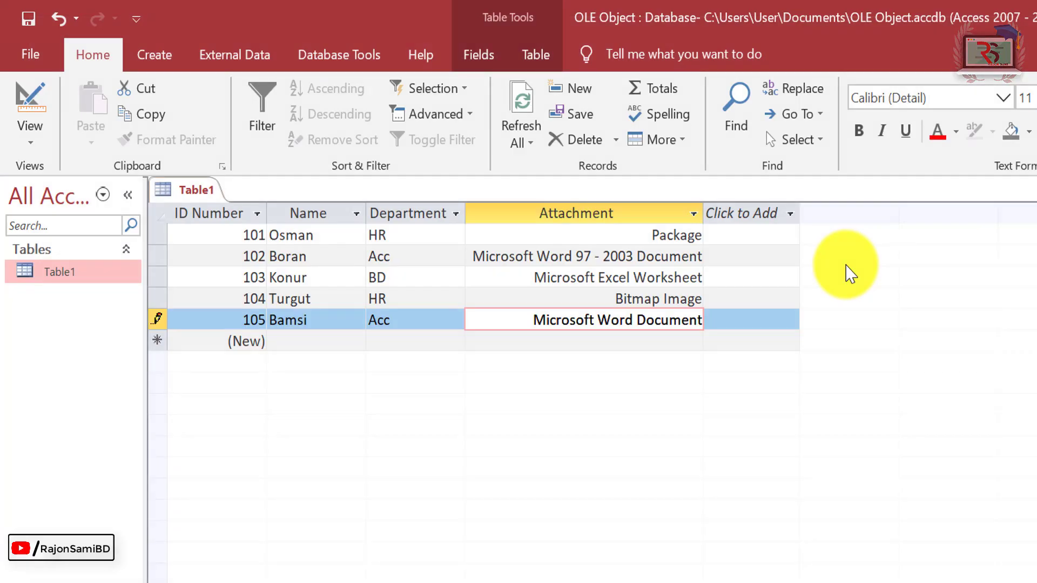
{"action": "key", "text": "Delete"}
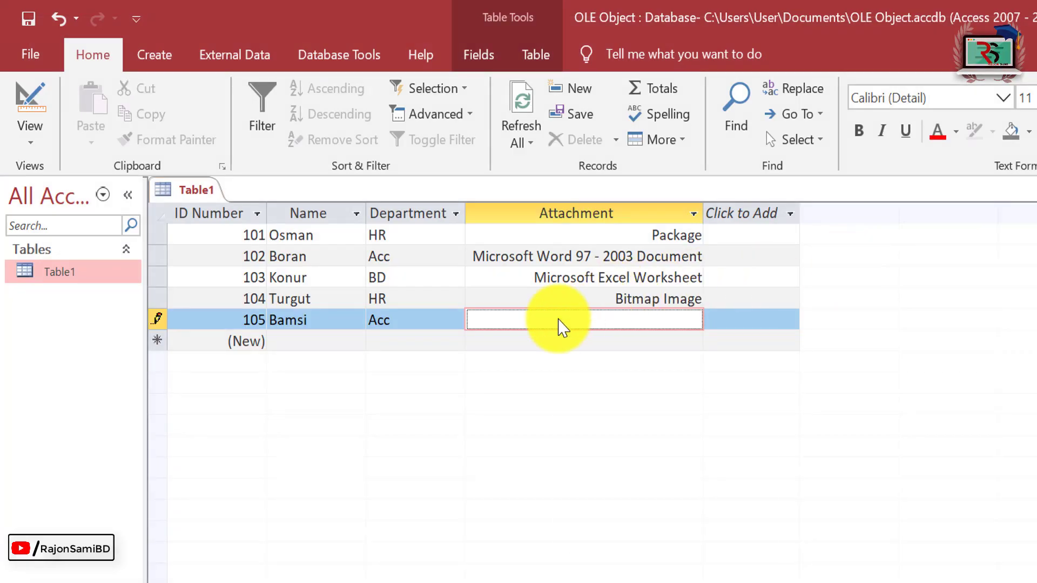
Insert a newly created Microsoft PowerPoint Presentation object into the fifth record's empty Attachment cell
{"action": "right_click", "coordinate": [560, 321]}
{"action": "left_click", "coordinate": [626, 534]}
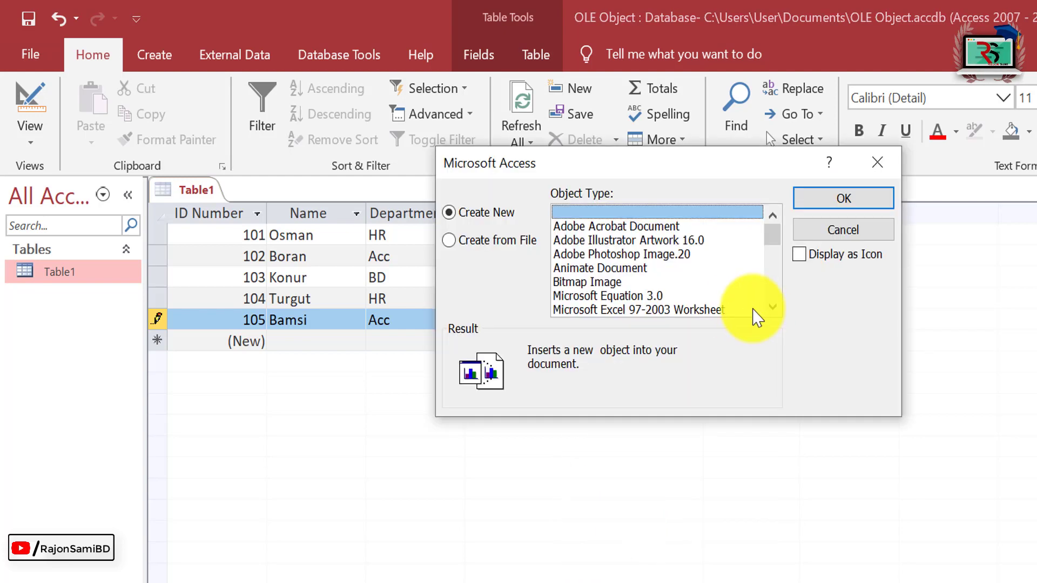
{"action": "scroll", "coordinate": [776, 294], "scroll_direction": "down", "scroll_amount": 2}
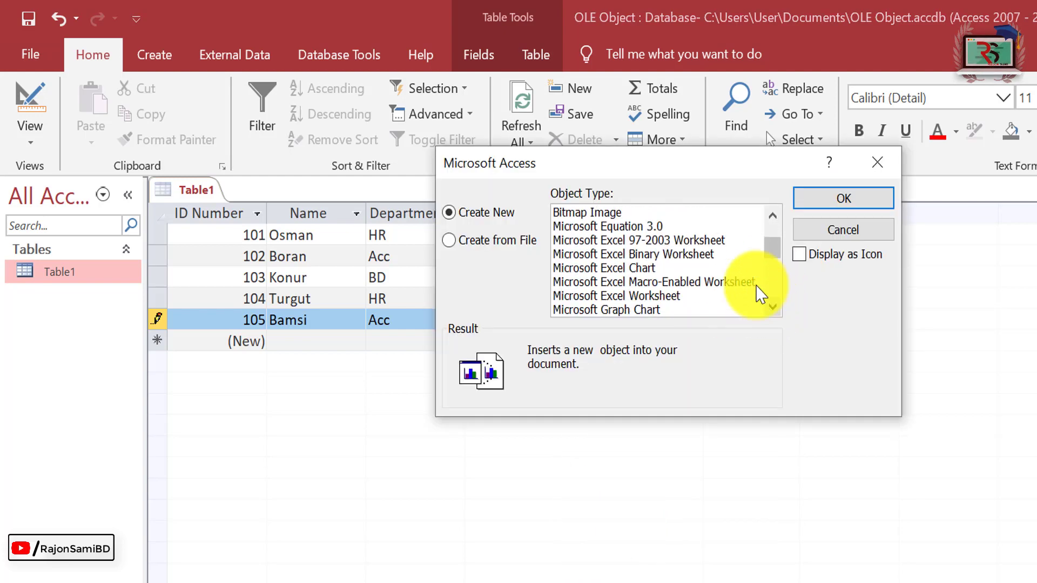
{"action": "scroll", "coordinate": [776, 259], "scroll_direction": "down", "scroll_amount": 3}
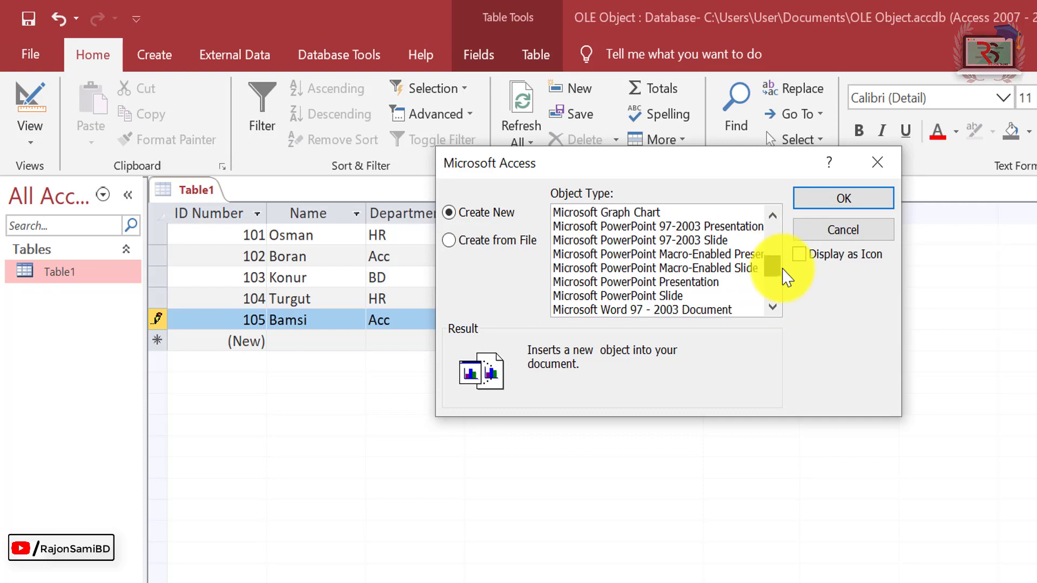
{"action": "left_click", "coordinate": [658, 255]}
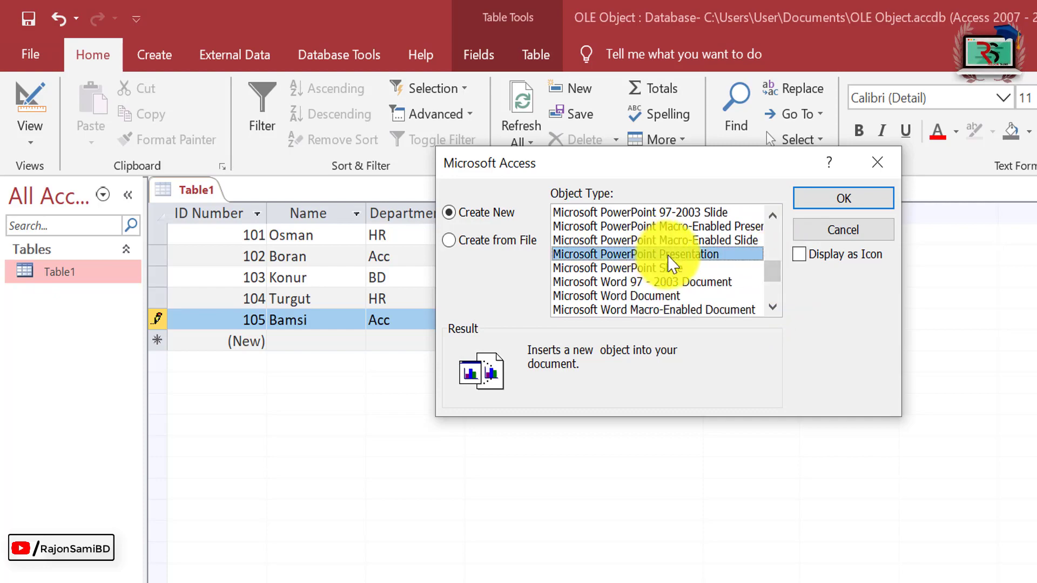
{"action": "left_click", "coordinate": [818, 203]}
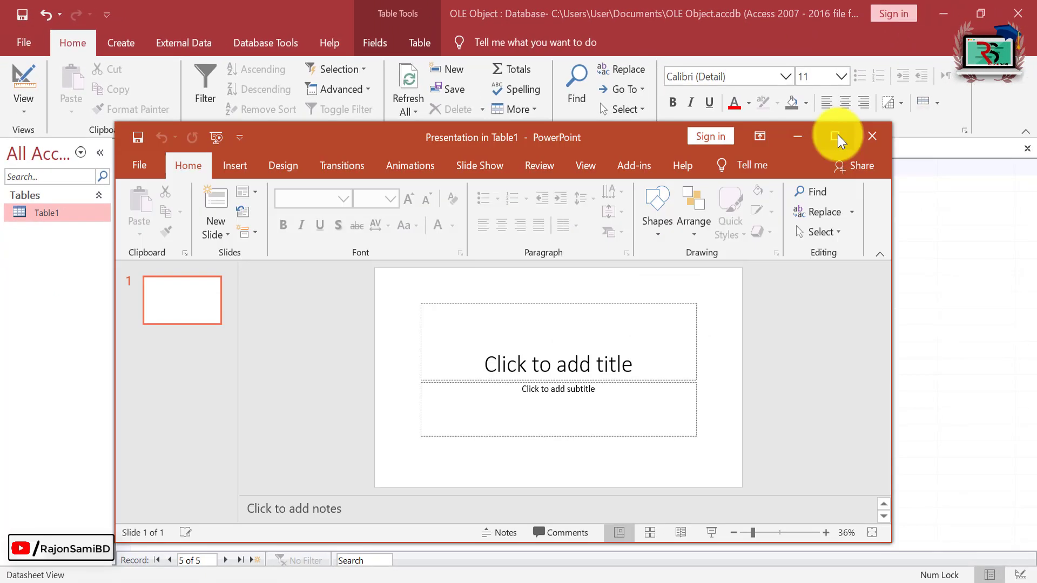
Apply the dark teal theme with the red tab to the slide, title it "I am" plus the fifth record's name, and close the presentation
{"action": "left_click", "coordinate": [839, 136]}
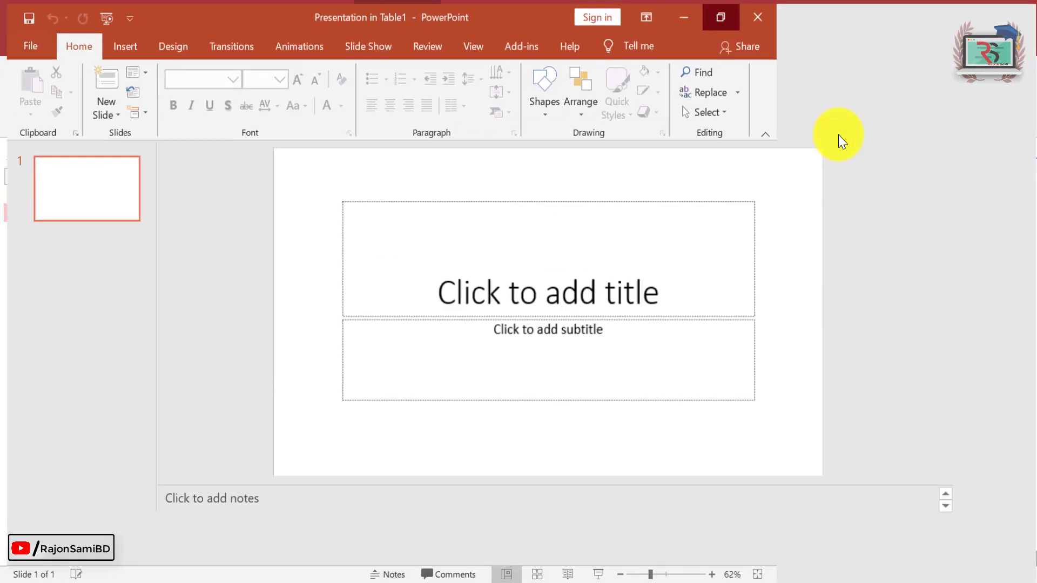
{"action": "left_click", "coordinate": [168, 45]}
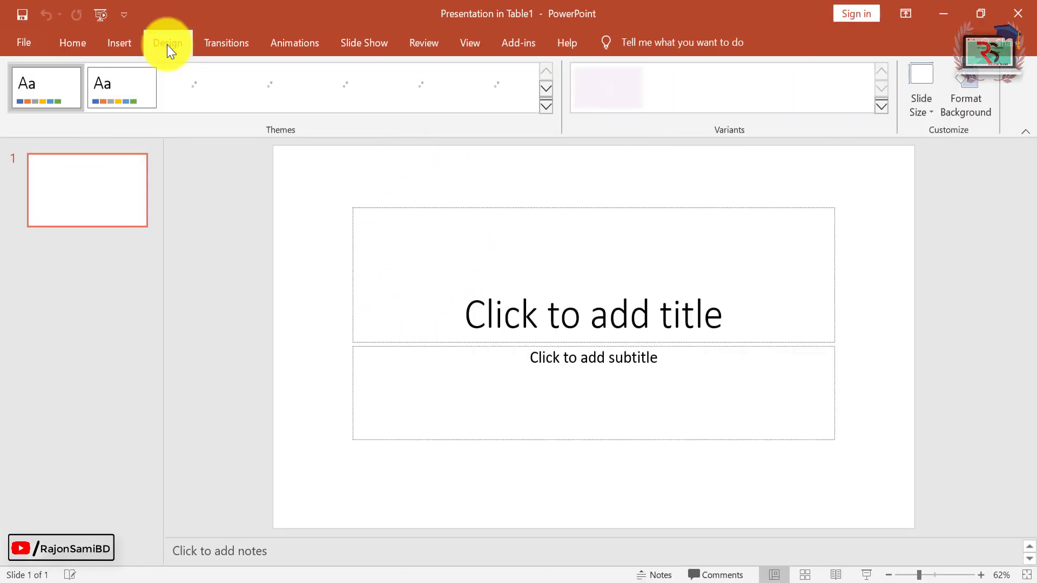
{"action": "left_click", "coordinate": [425, 88]}
{"action": "left_click", "coordinate": [487, 376]}
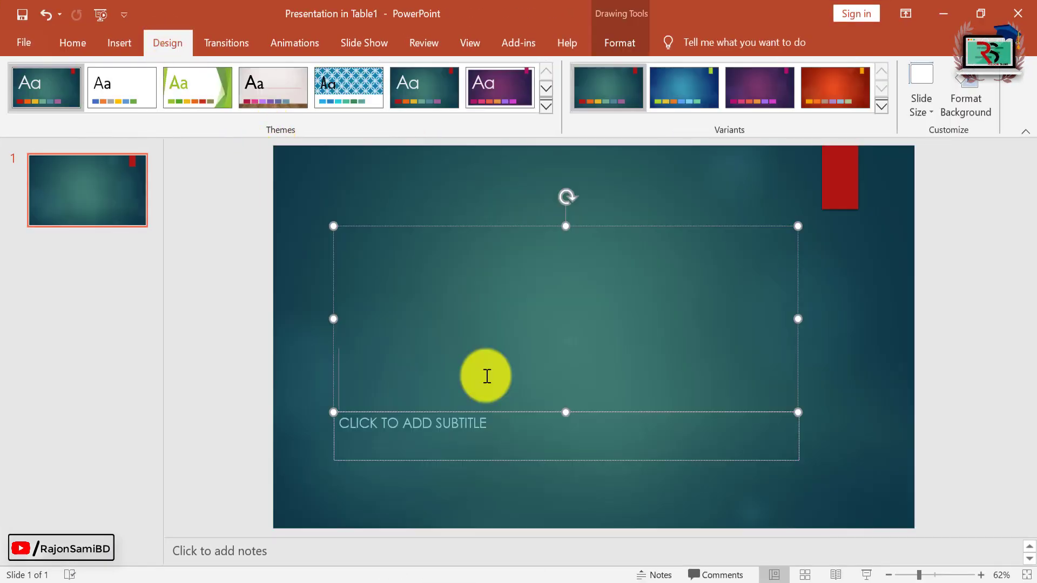
{"action": "type", "text": "I am Bamsi"}
{"action": "key", "text": "ctrl+Return"}
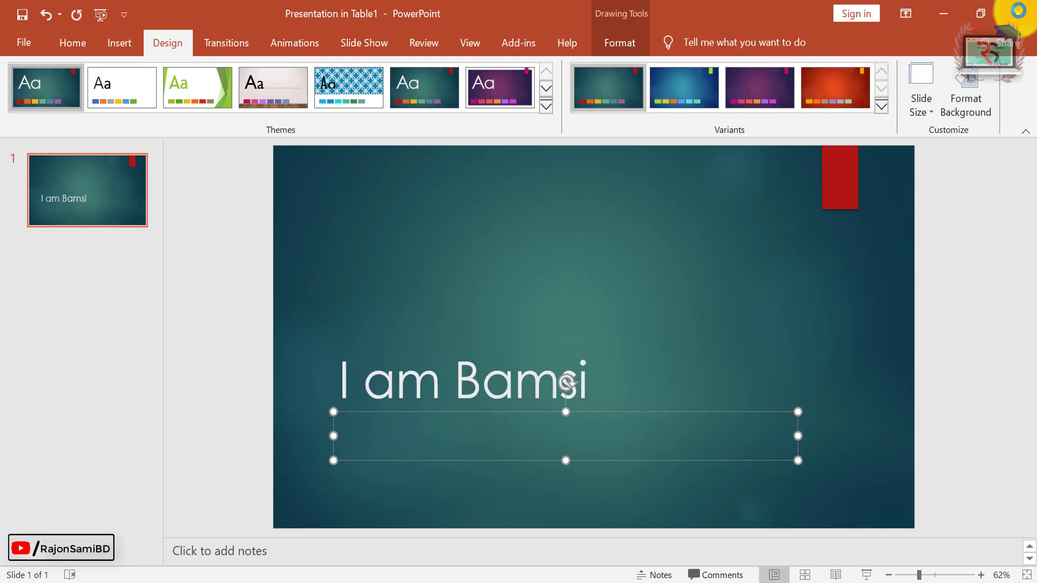
{"action": "left_click", "coordinate": [1018, 11]}
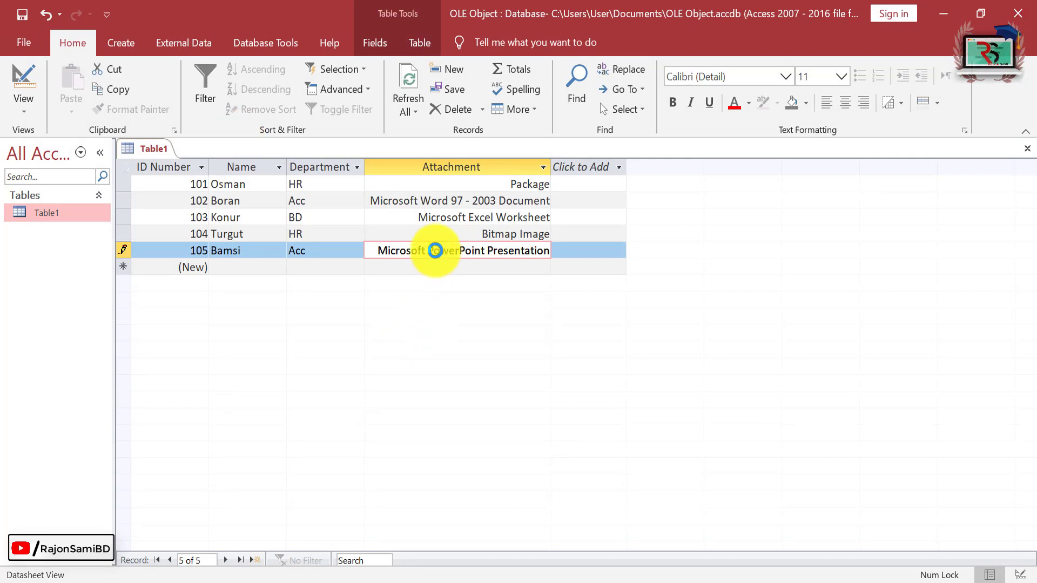
Play the fifth record's embedded presentation to check it, end the show, and close the table
{"action": "double_click", "coordinate": [435, 250]}
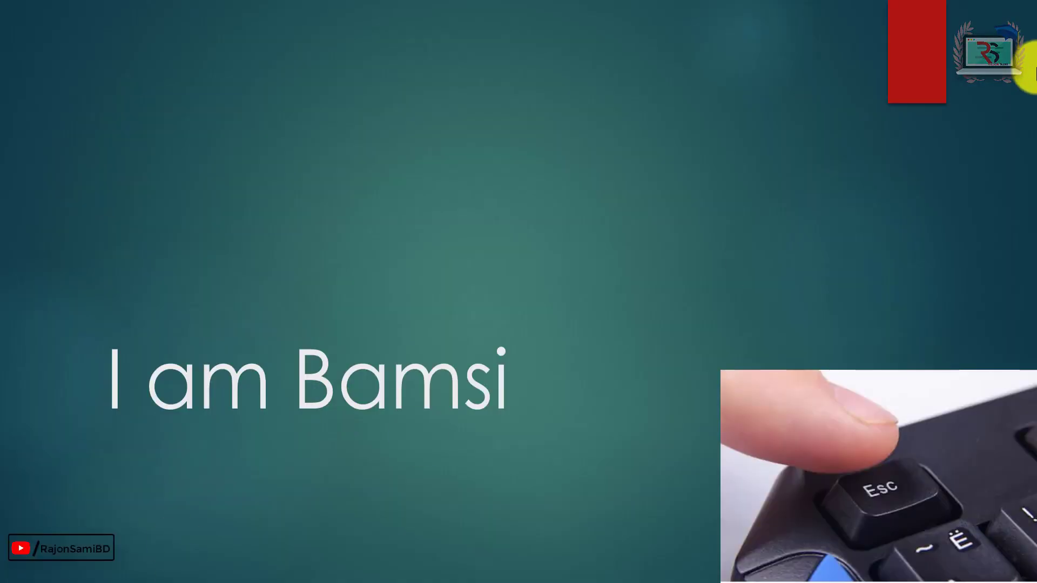
{"action": "key", "text": "Escape"}
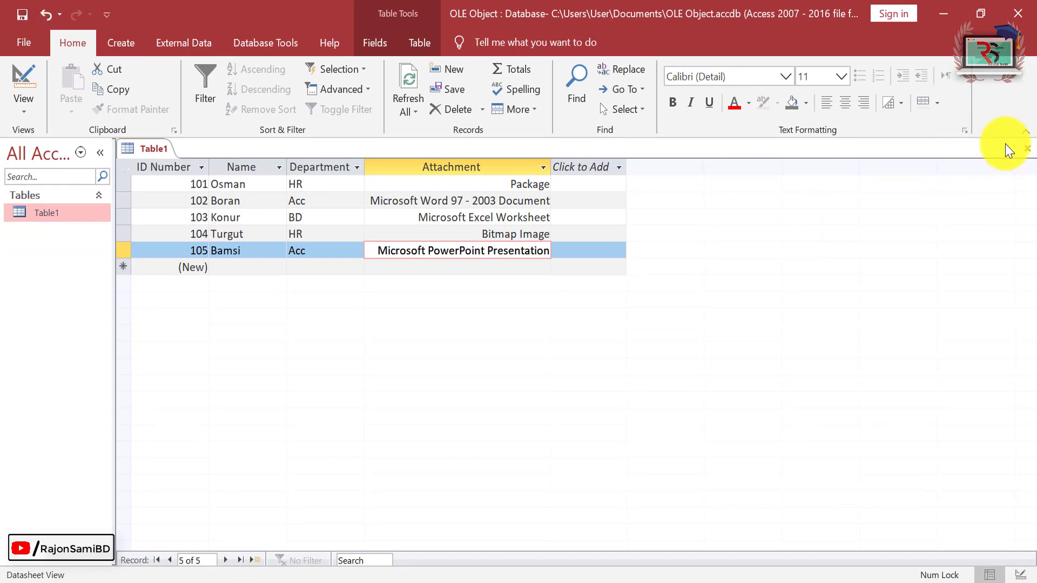
{"action": "left_click", "coordinate": [1026, 150]}
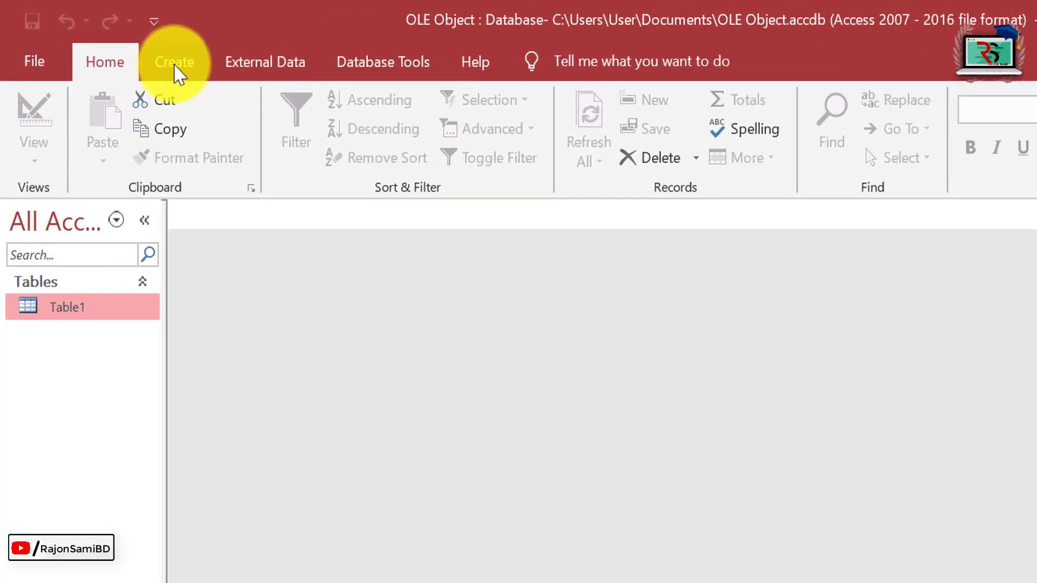
Create a form from Table1, save it under the name "Form", and switch it to Form view
{"action": "left_click", "coordinate": [121, 44]}
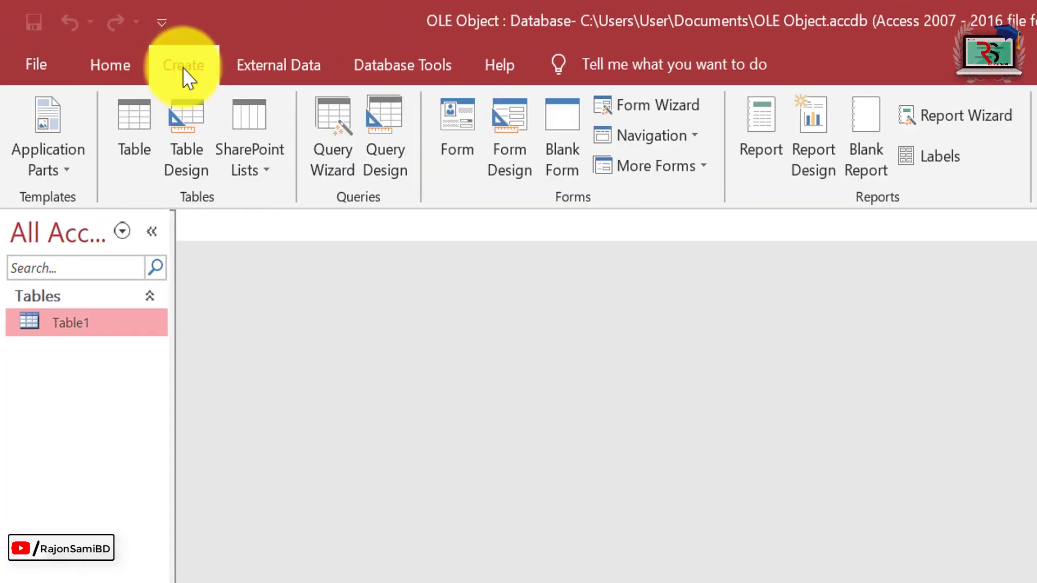
{"action": "left_click", "coordinate": [458, 162]}
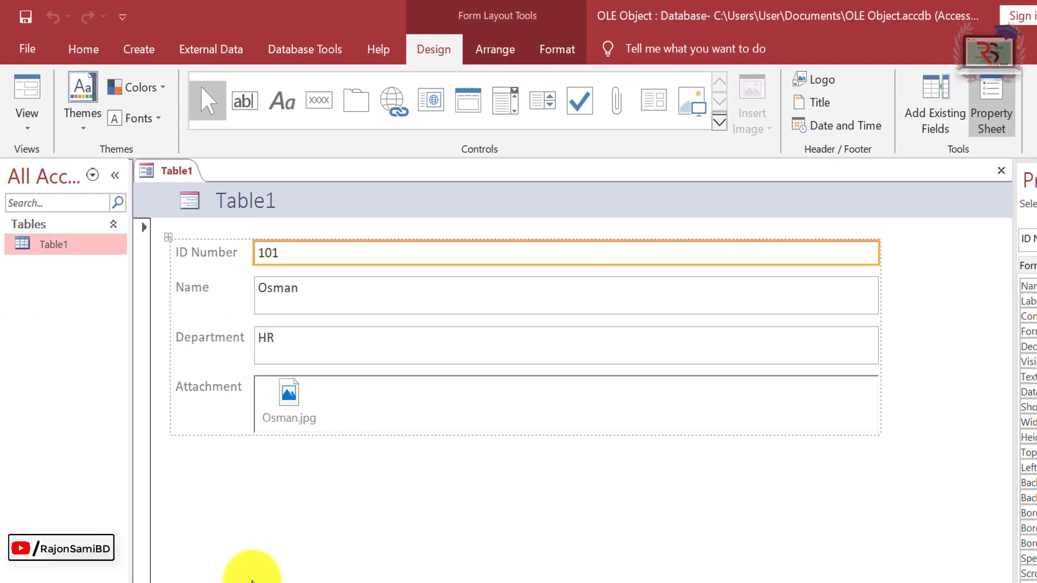
{"action": "left_click", "coordinate": [25, 16]}
{"action": "type", "text": "Form"}
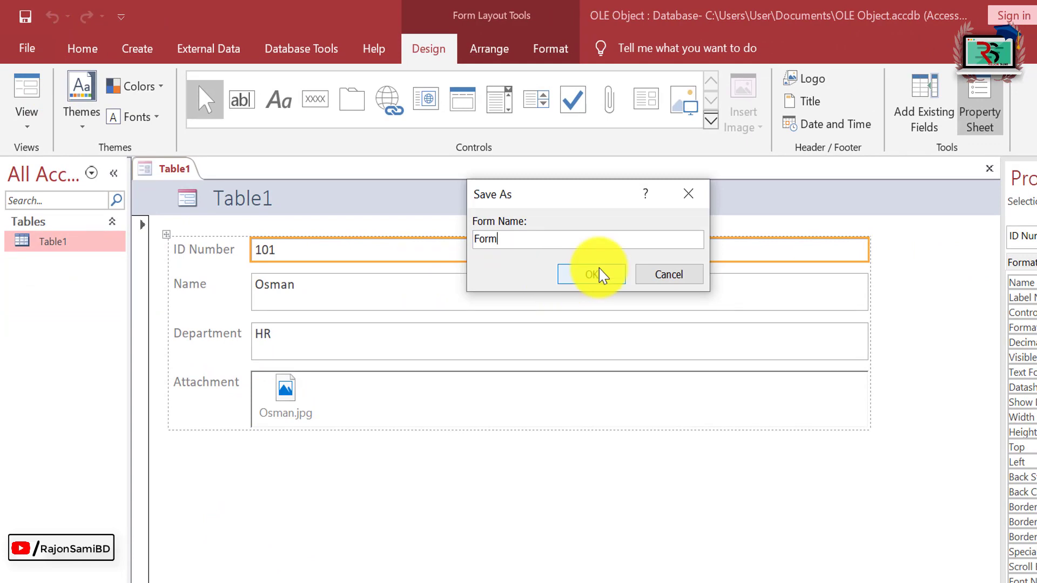
{"action": "left_click", "coordinate": [595, 274]}
{"action": "left_click", "coordinate": [26, 95]}
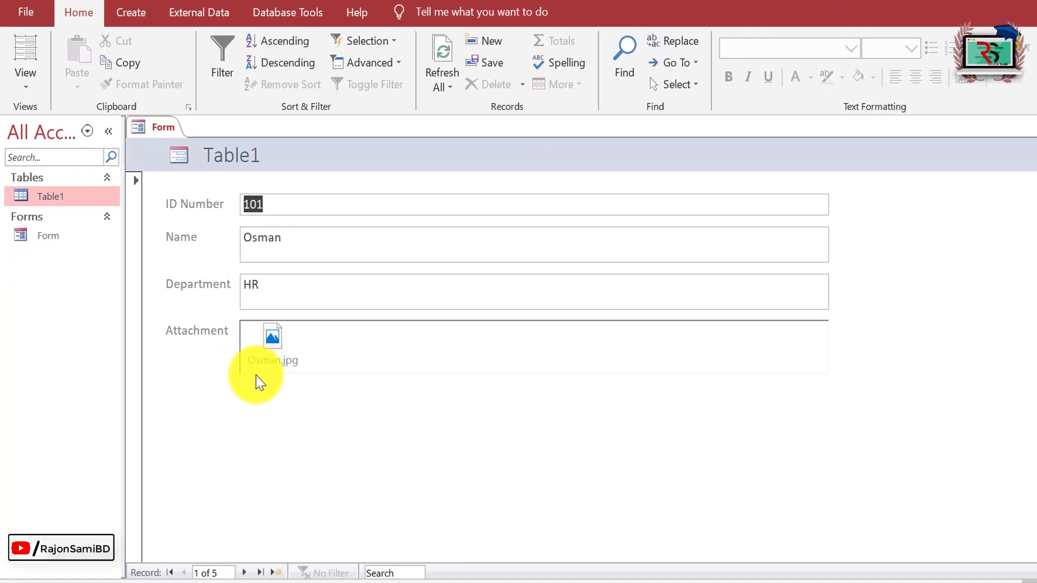
Open the first record's embedded image and the second record's embedded document from the form to check them, and leave the document
{"action": "double_click", "coordinate": [274, 340]}
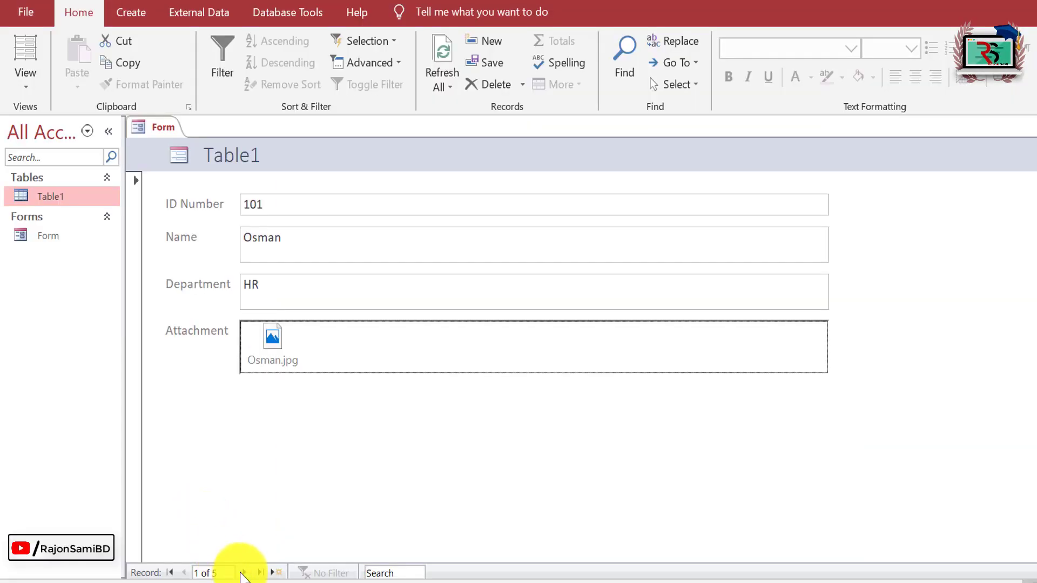
{"action": "left_click", "coordinate": [245, 574]}
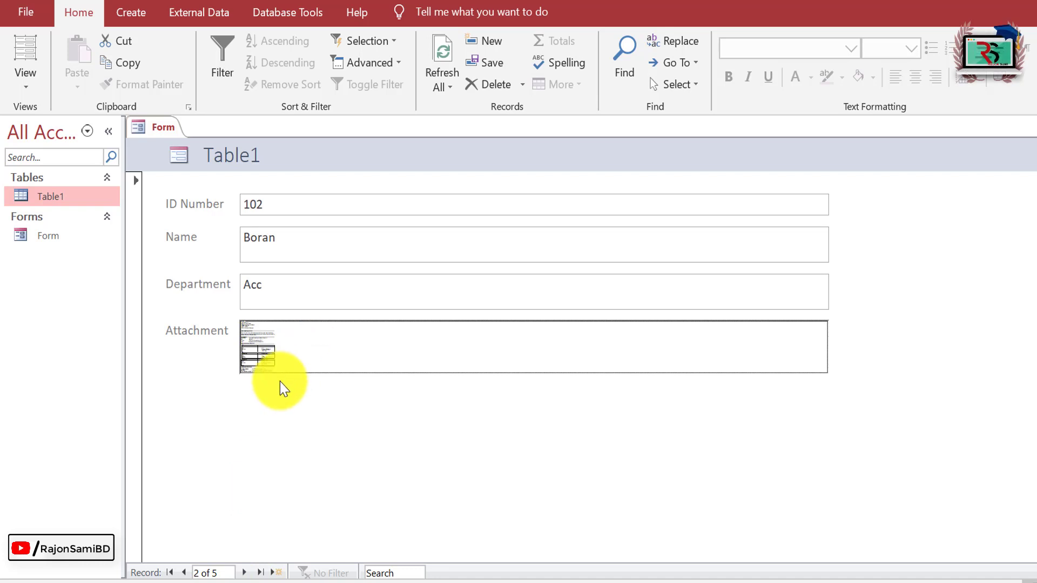
{"action": "double_click", "coordinate": [259, 348]}
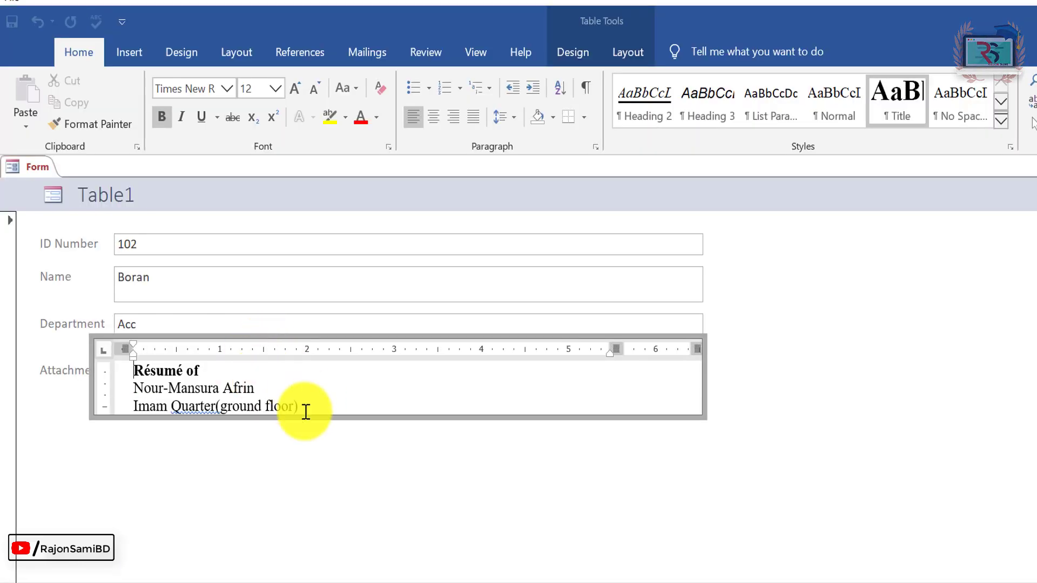
{"action": "left_click", "coordinate": [299, 440]}
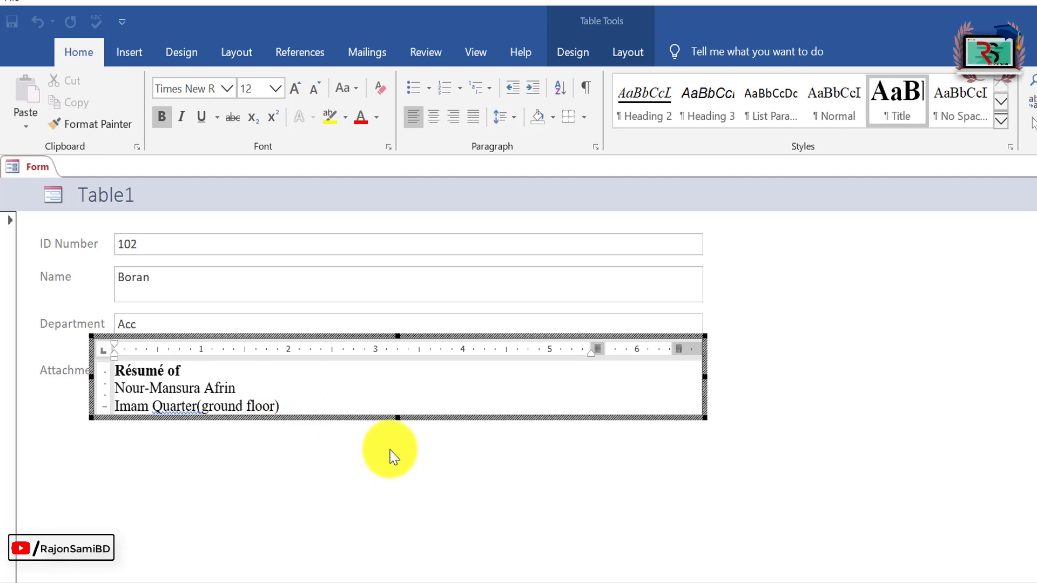
{"action": "left_click", "coordinate": [394, 456]}
Enlarge the form's Attachment frame downward to about 2.2 inches tall in Design View, and return to Form view
{"action": "right_click", "coordinate": [770, 325]}
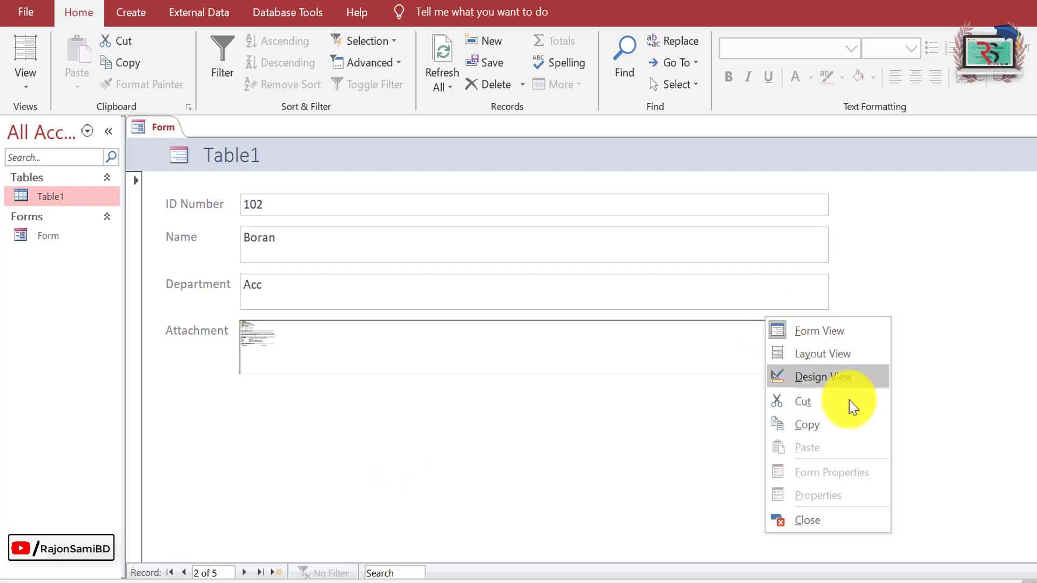
{"action": "left_click", "coordinate": [849, 384]}
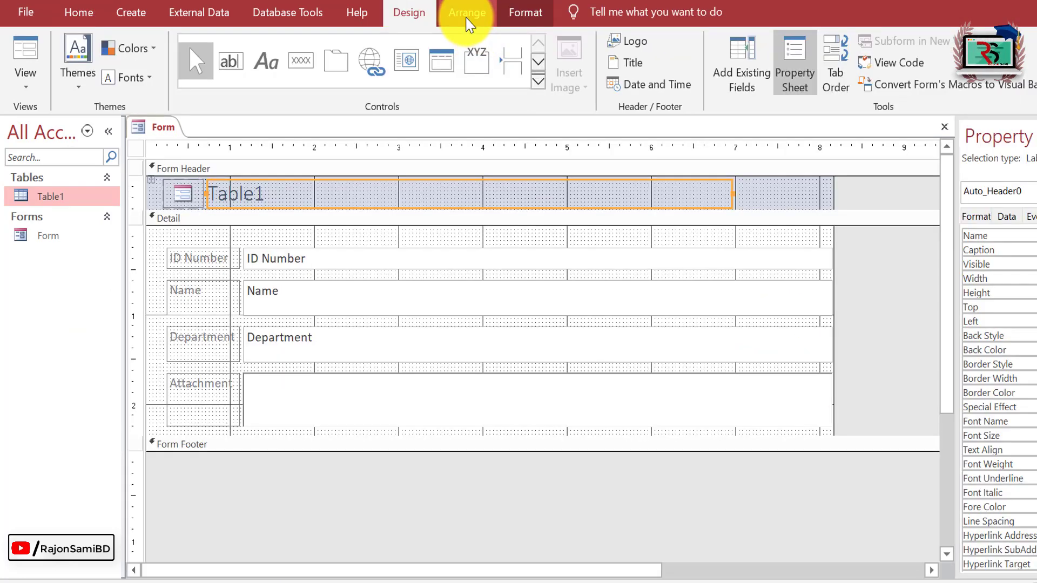
{"action": "left_click", "coordinate": [468, 16]}
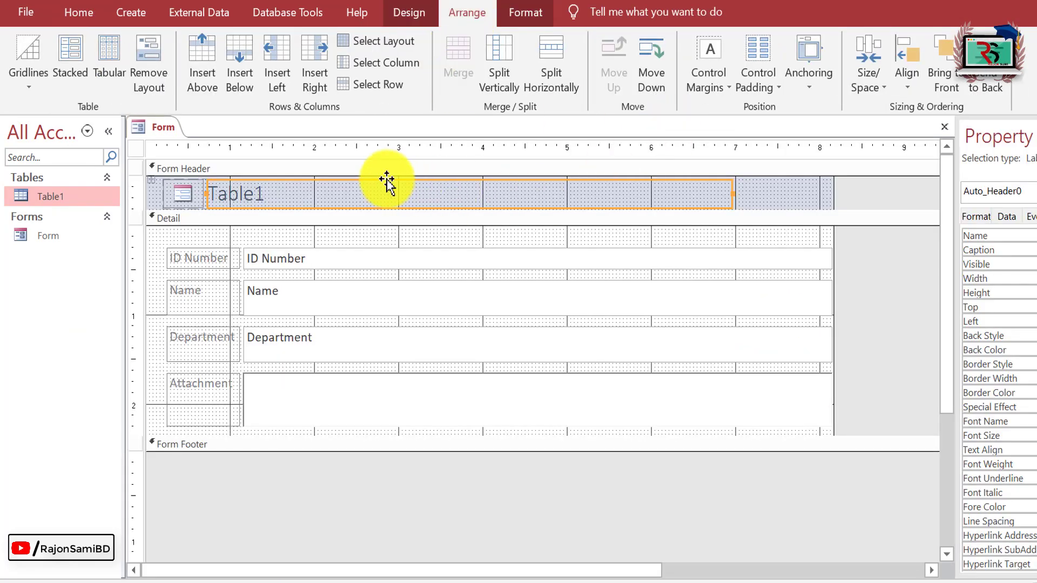
{"action": "left_click", "coordinate": [373, 399]}
{"action": "left_click", "coordinate": [144, 71]}
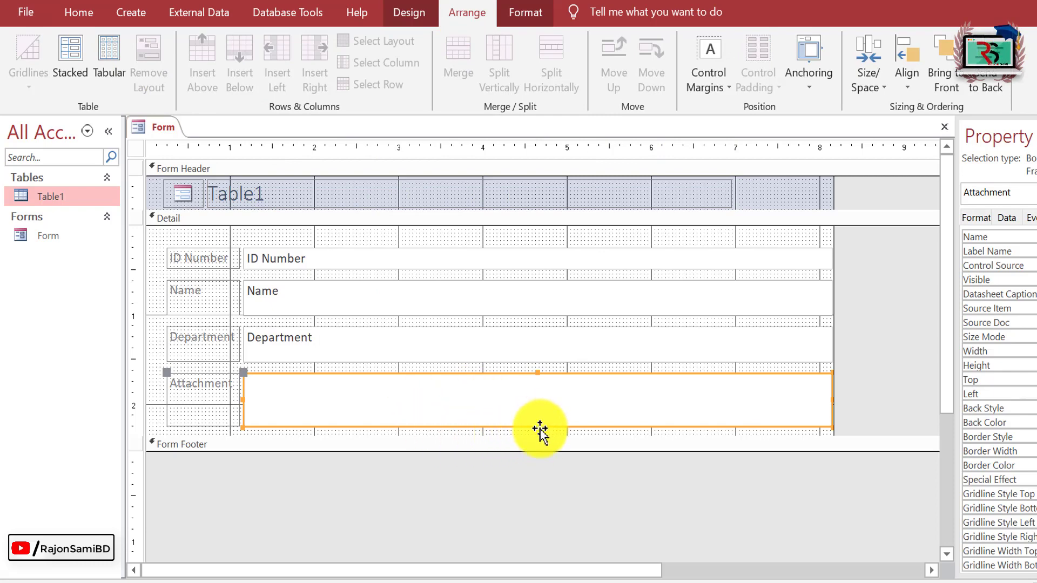
{"action": "left_click_drag", "start_coordinate": [540, 436], "coordinate": [523, 537]}
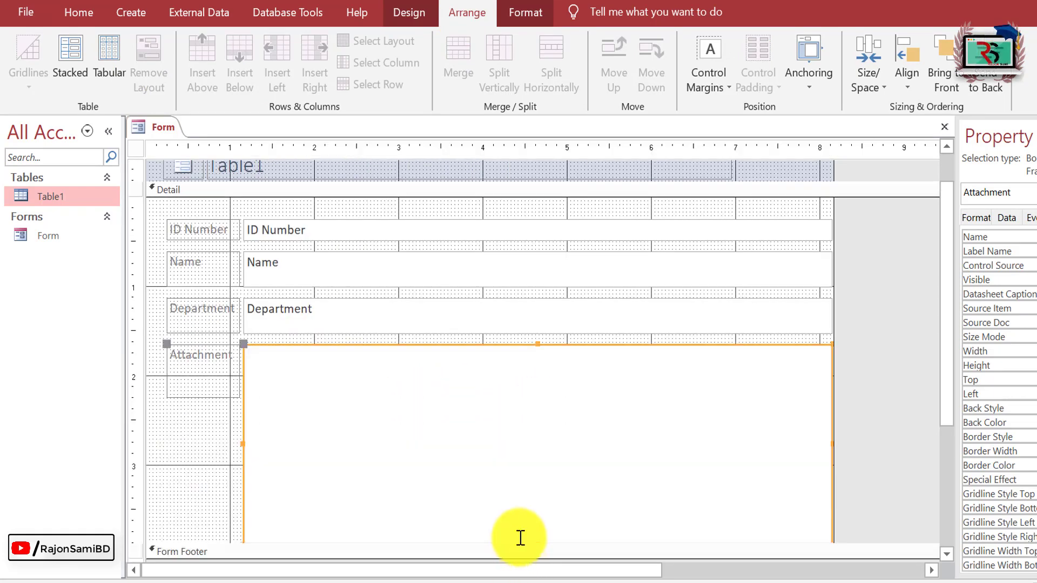
{"action": "left_click", "coordinate": [76, 13]}
{"action": "left_click", "coordinate": [25, 48]}
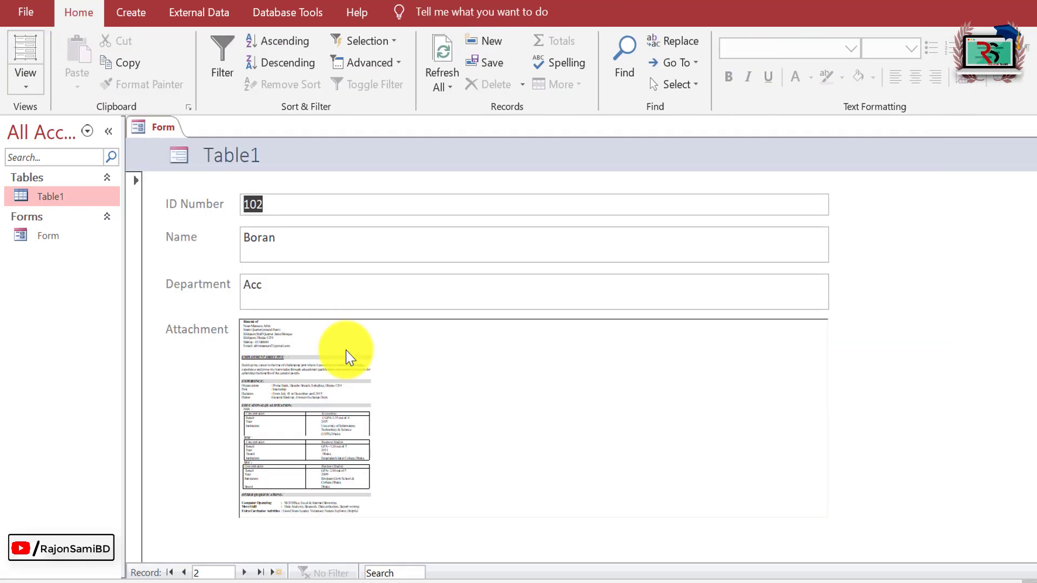
Open the second record's embedded résumé in the enlarged Attachment frame, read down to its education section, and leave the document
{"action": "left_click", "coordinate": [316, 385]}
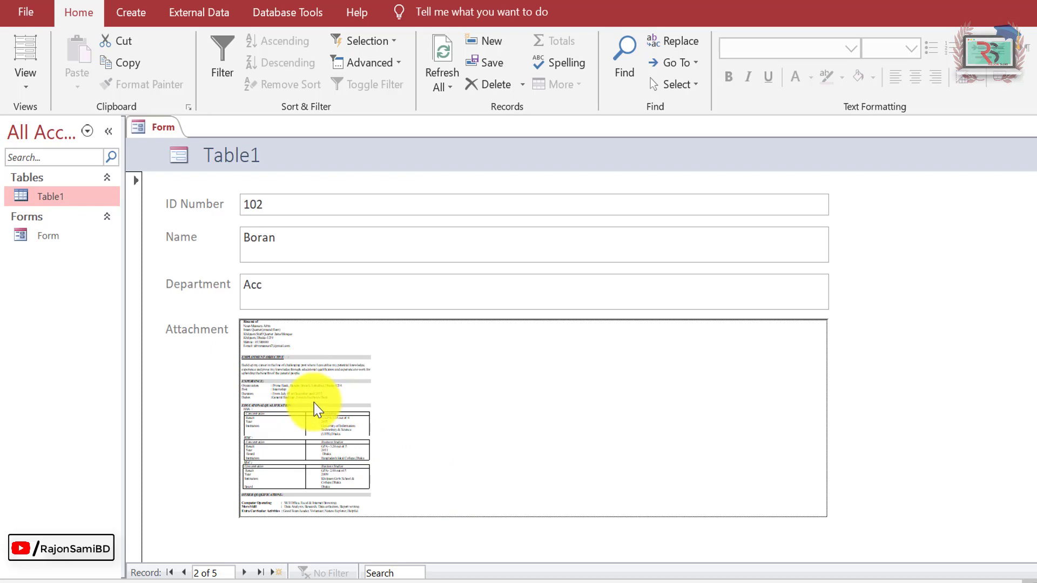
{"action": "double_click", "coordinate": [291, 369]}
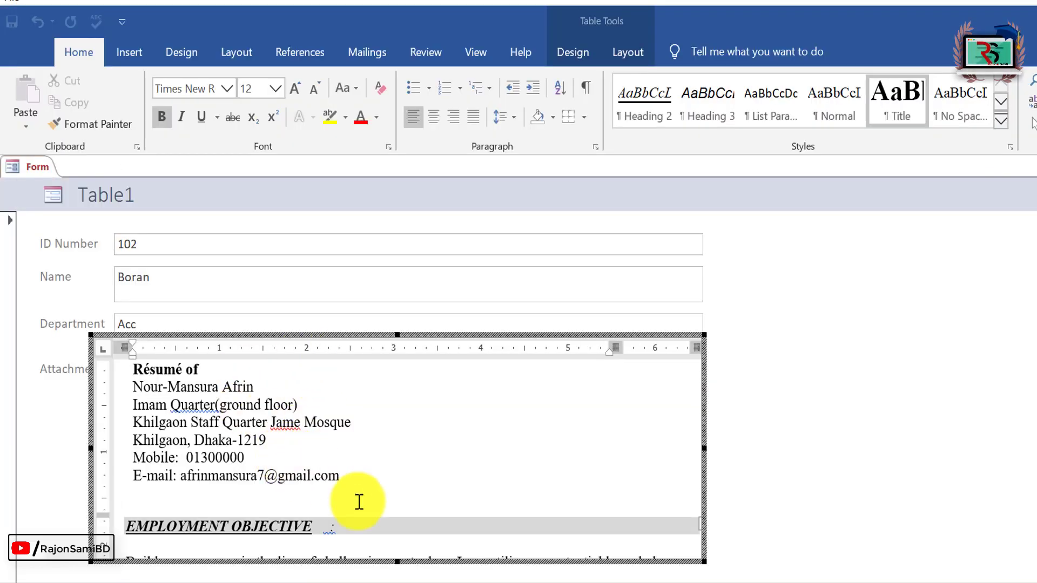
{"action": "scroll", "coordinate": [324, 432], "scroll_direction": "down", "scroll_amount": 5}
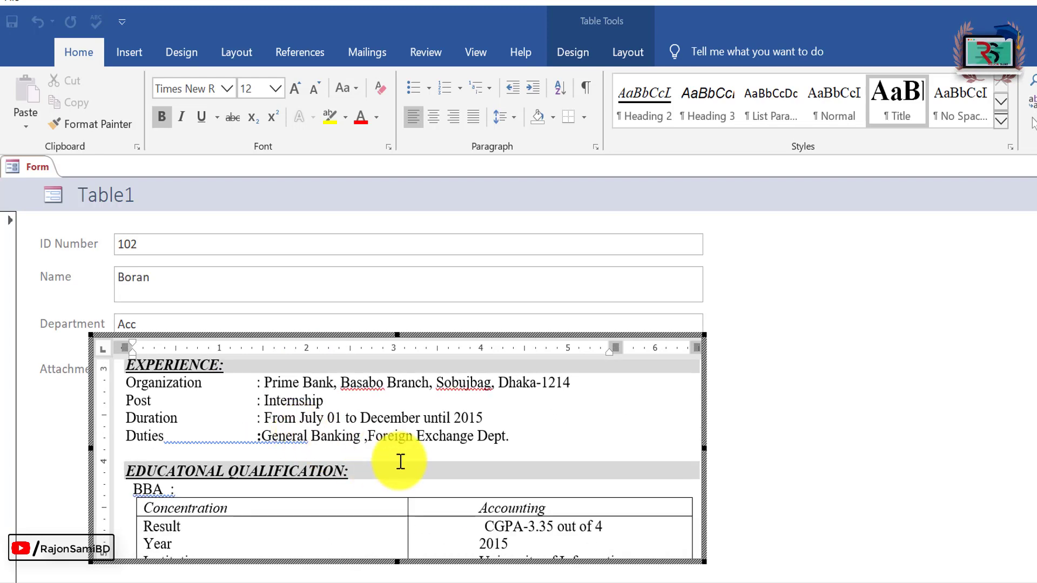
{"action": "left_click", "coordinate": [906, 411]}
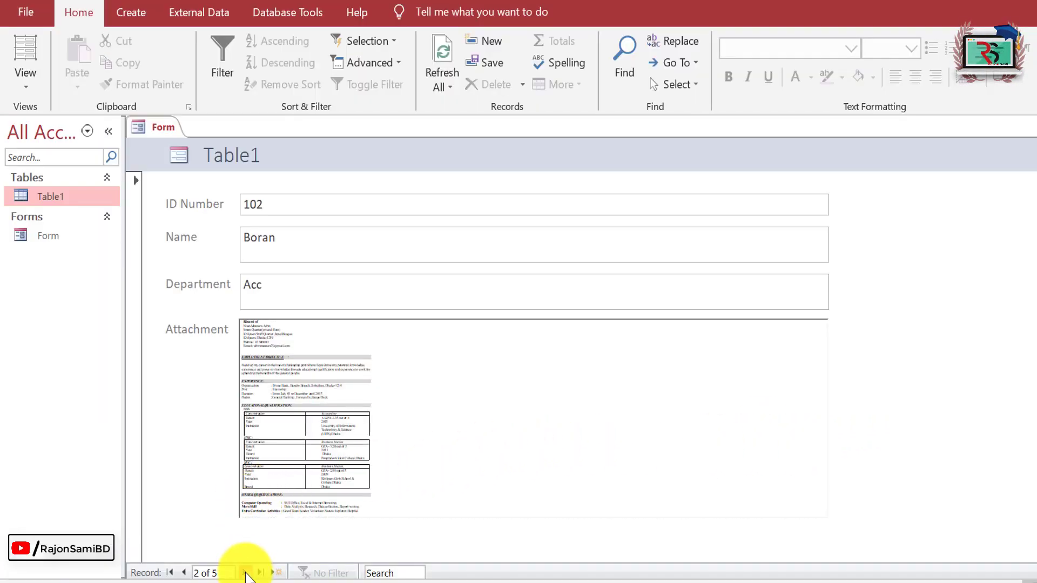
Open the third record's embedded worksheet full screen to check it, close it, and browse on through the fourth record to the fifth
{"action": "left_click", "coordinate": [246, 573]}
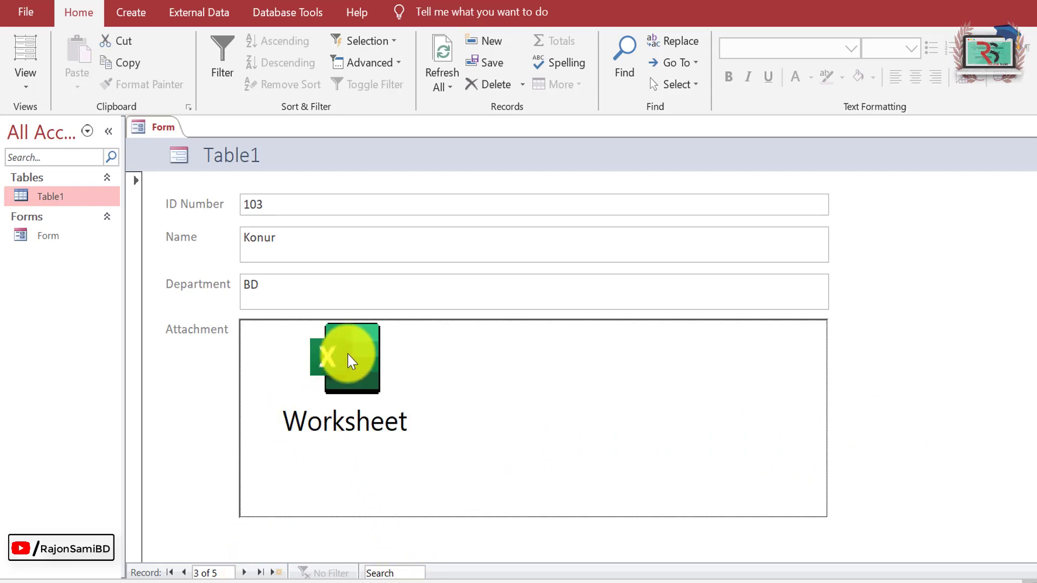
{"action": "double_click", "coordinate": [350, 361]}
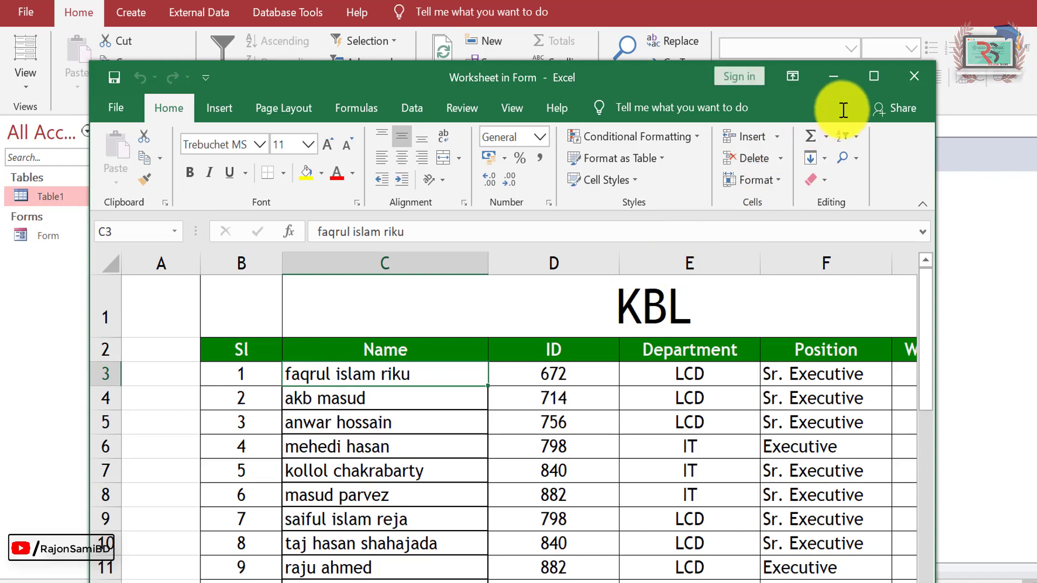
{"action": "left_click", "coordinate": [874, 76]}
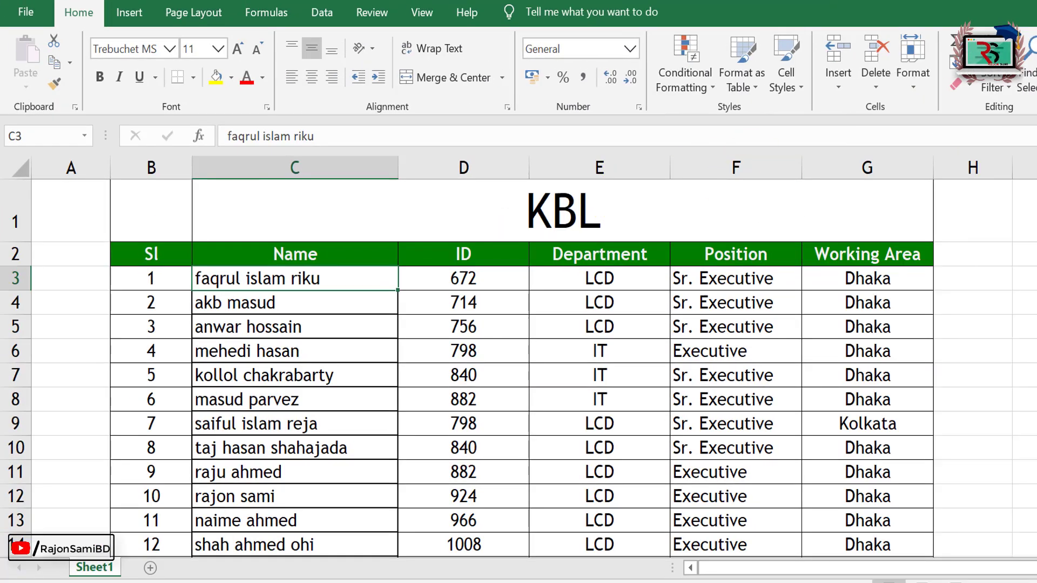
{"action": "key", "text": "alt+F4"}
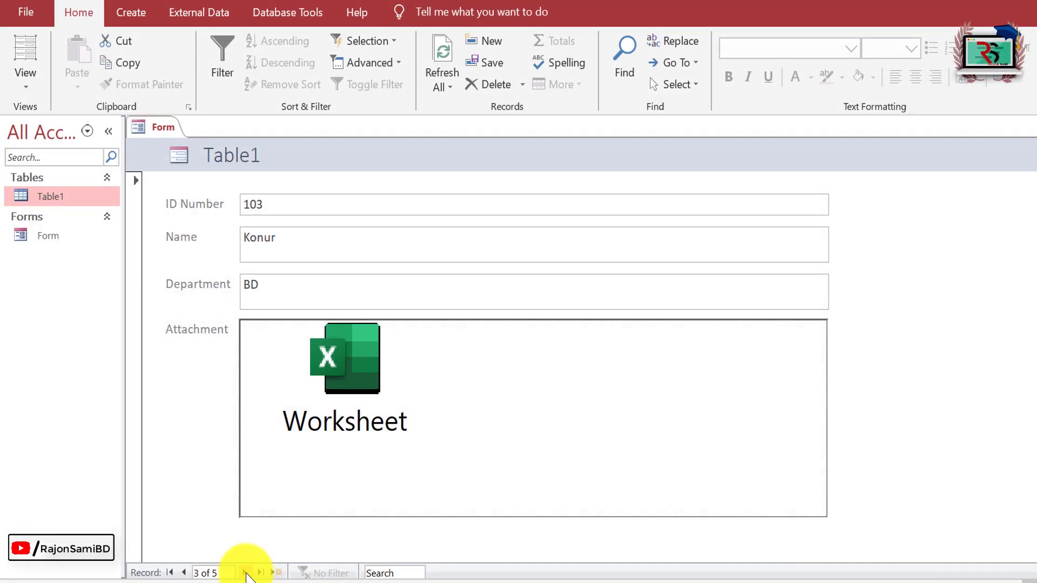
{"action": "left_click", "coordinate": [245, 573]}
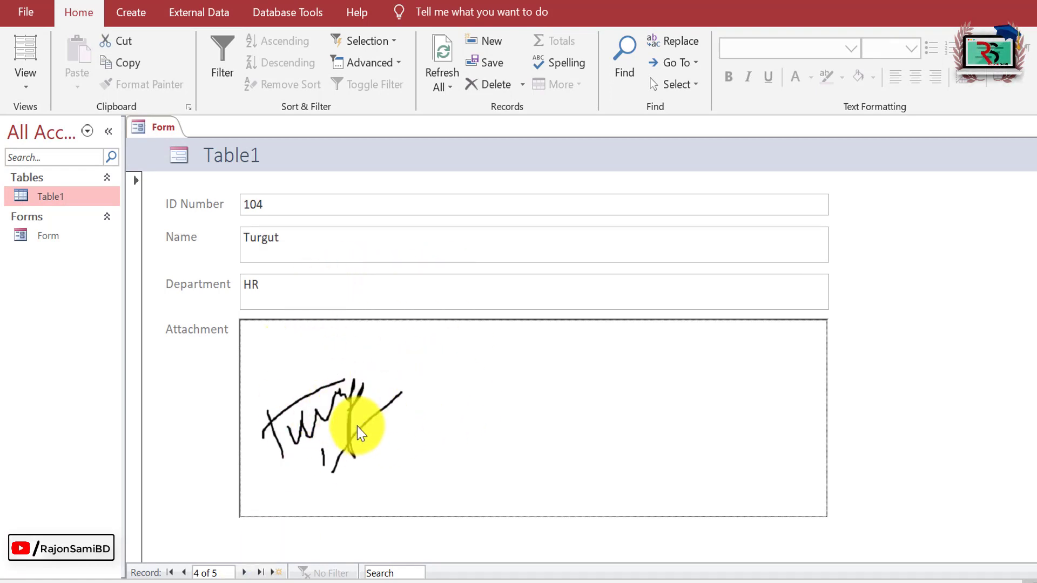
{"action": "left_click", "coordinate": [244, 573]}
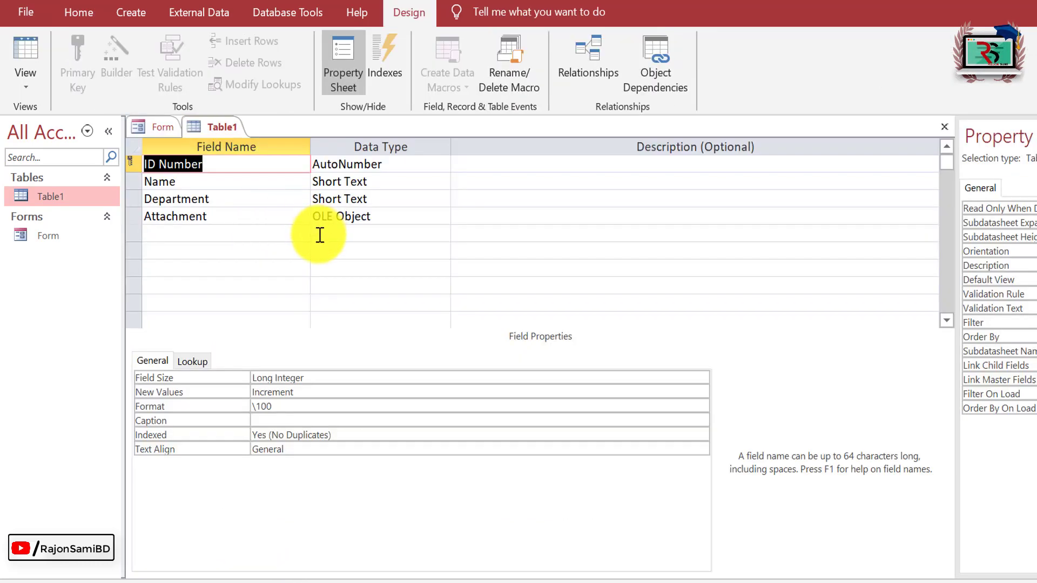
Open the list of available data types for Table1's Attachment field
{"action": "left_click", "coordinate": [357, 221]}
{"action": "left_click", "coordinate": [444, 217]}
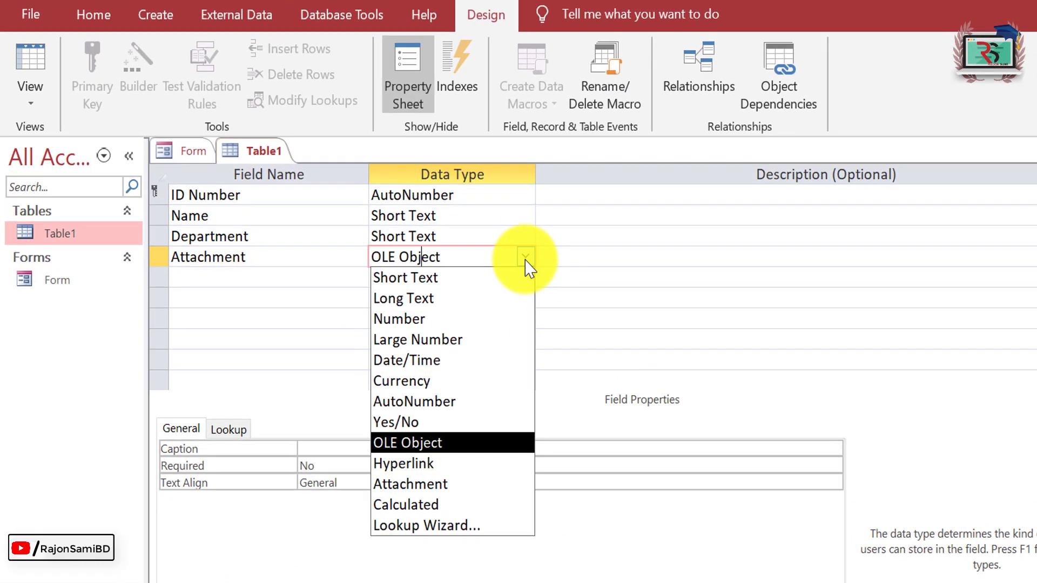